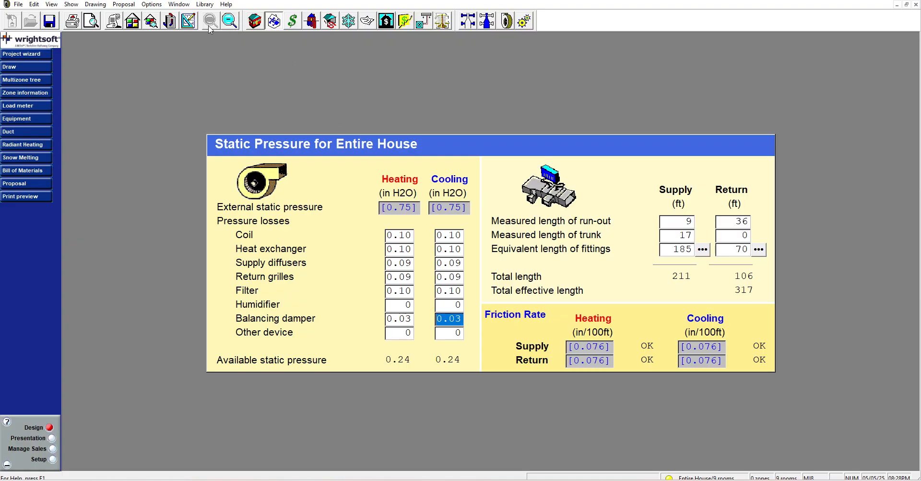
# - Open the equipment selection list for the entire house's packaged air source heat pump
pyautogui.click(187, 25)
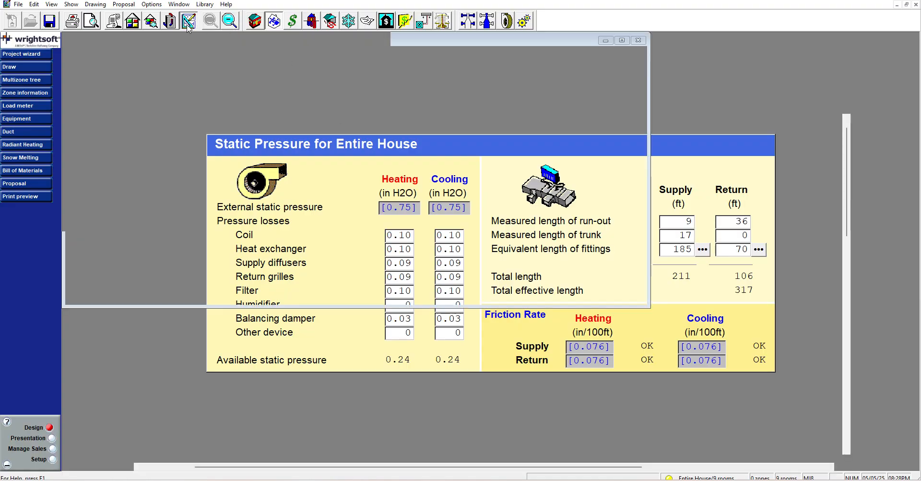
pyautogui.click(171, 24)
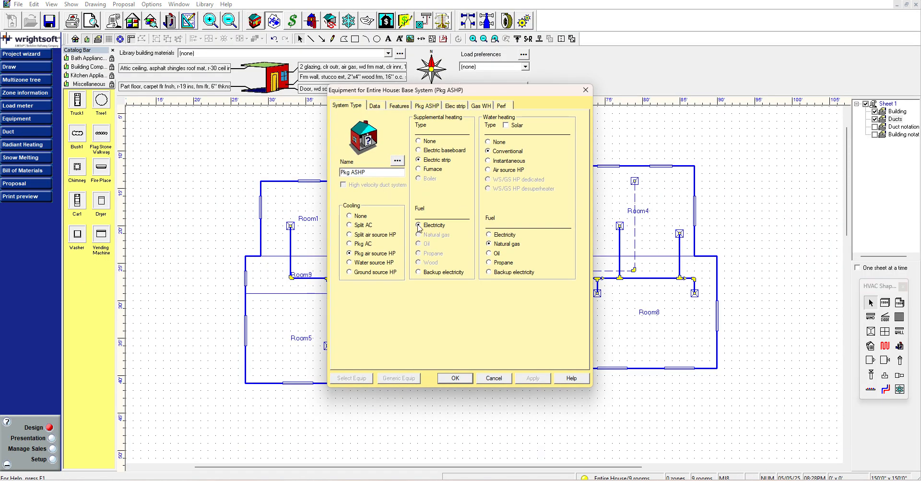
pyautogui.click(427, 106)
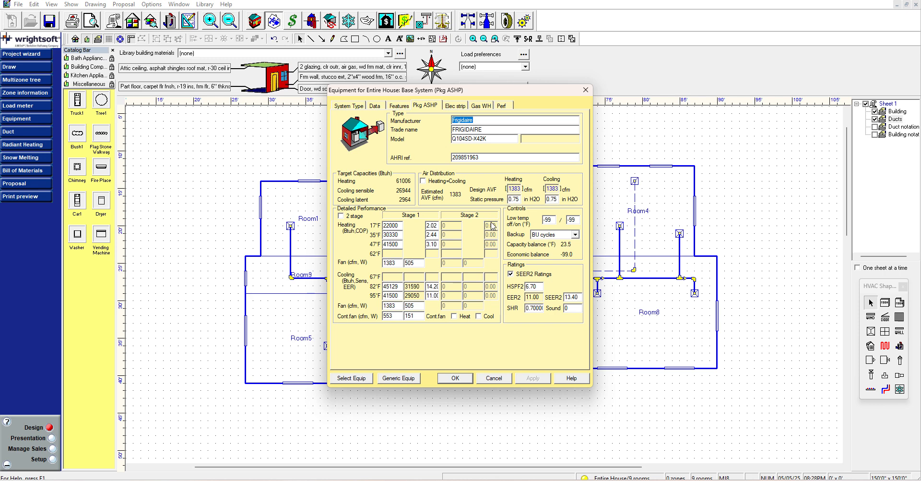
pyautogui.click(352, 378)
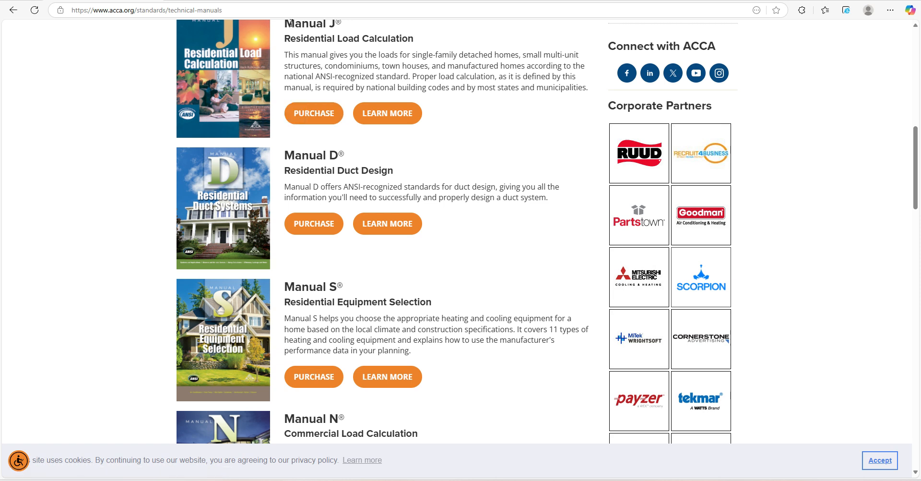
# - Switch to the browser and read the Manual J, Manual D and Manual S descriptions on ACCA's technical manuals page
pyautogui.moveTo(297, 24); pyautogui.dragTo(305, 41)
pyautogui.moveTo(309, 156); pyautogui.dragTo(321, 172)
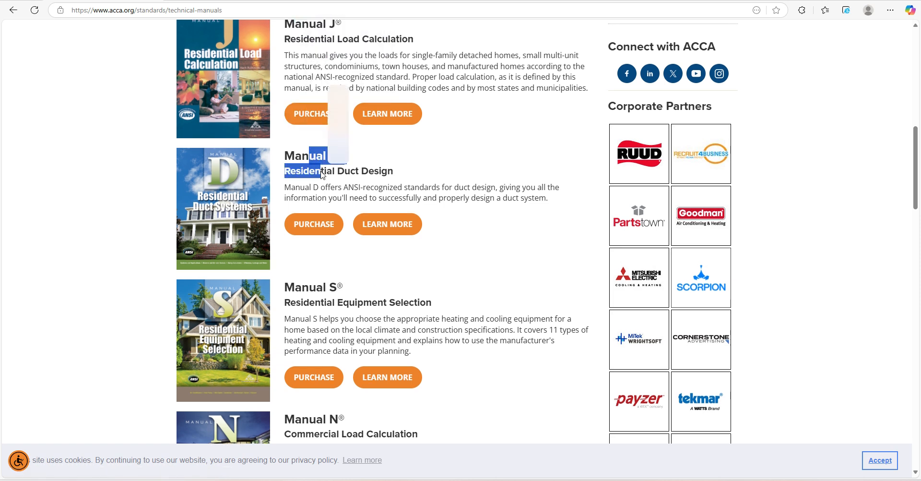
pyautogui.click(284, 287)
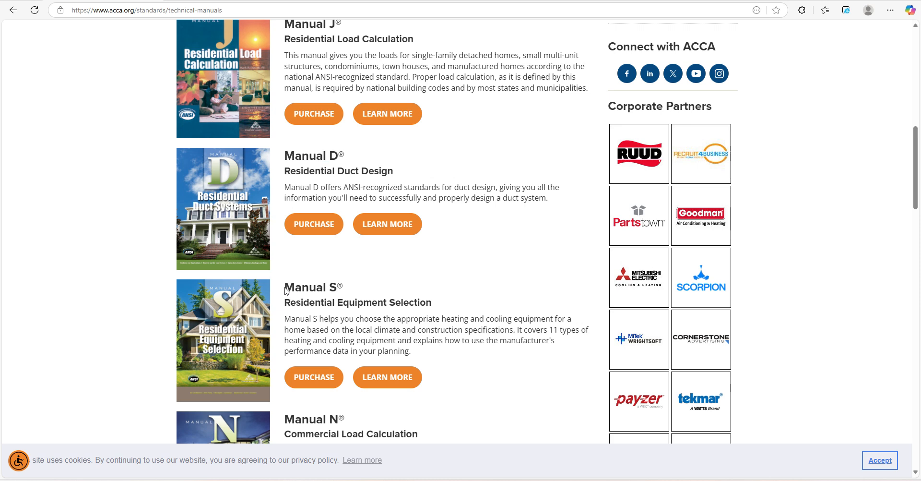
pyautogui.moveTo(285, 291); pyautogui.dragTo(327, 304)
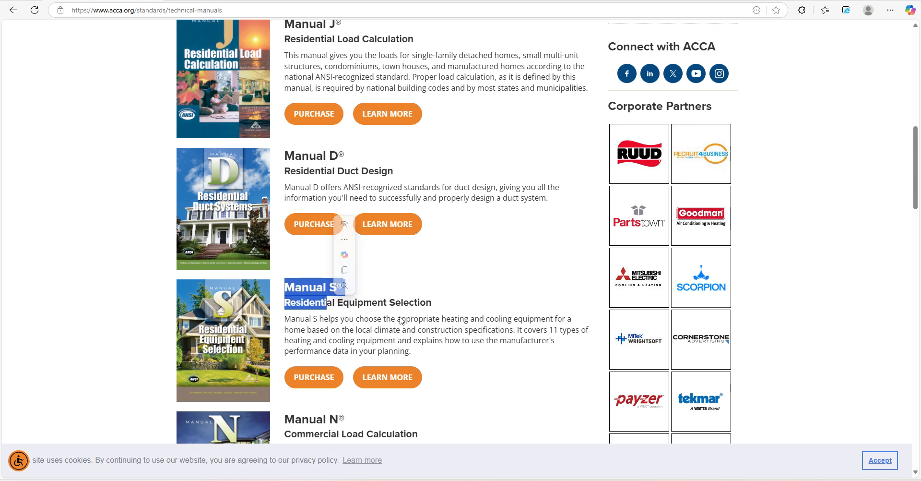
pyautogui.click(402, 321)
pyautogui.moveTo(330, 319); pyautogui.dragTo(518, 320)
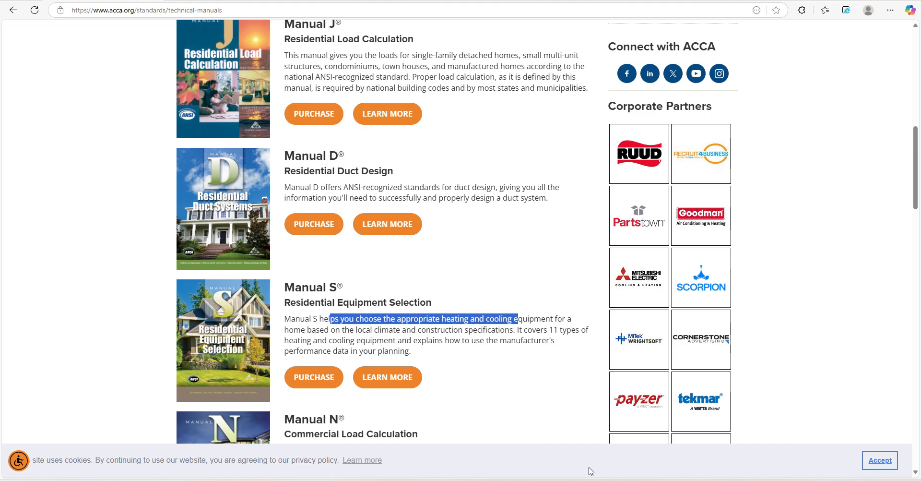
pyautogui.click(592, 480)
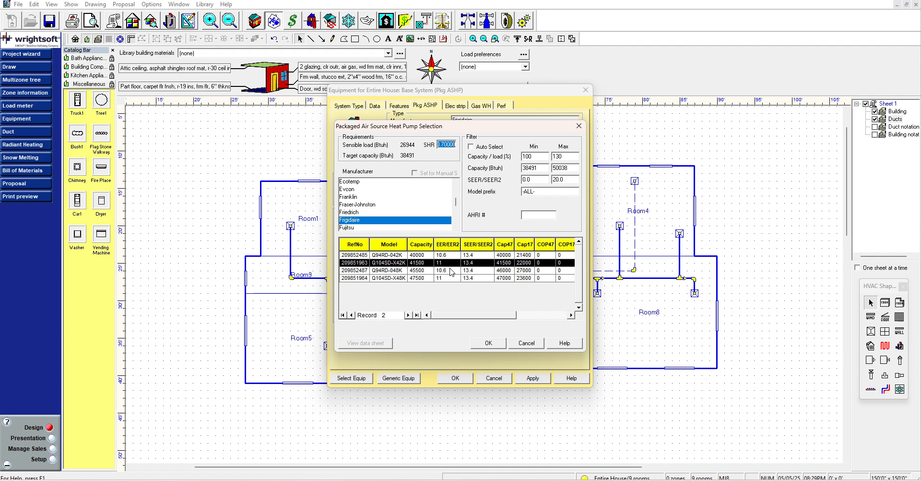
# - Turn on Auto Select for the packaged heat pump selection and accept the equipment choice
pyautogui.click(475, 146)
pyautogui.click(488, 343)
pyautogui.click(456, 379)
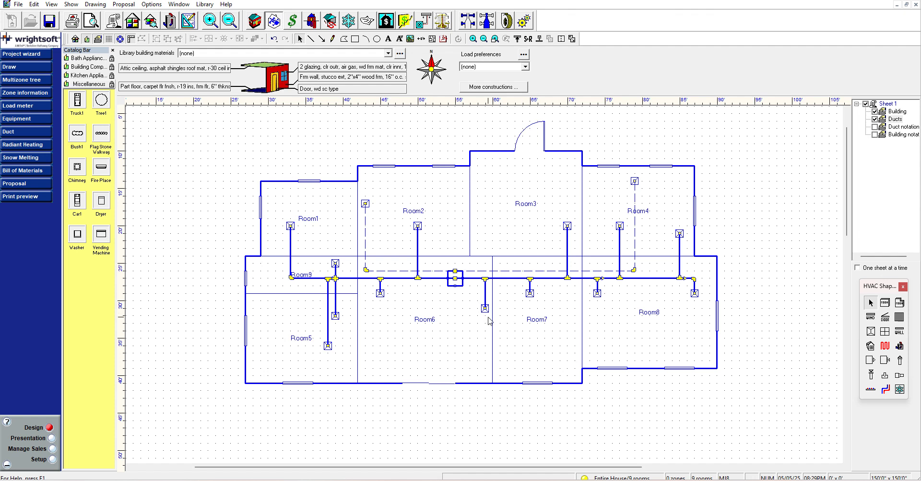
# - Move the lower supply outlet in Room5 closer to the trunk, to about 34'6", 32'6"
pyautogui.click(330, 346)
pyautogui.moveTo(330, 346); pyautogui.dragTo(308, 323)
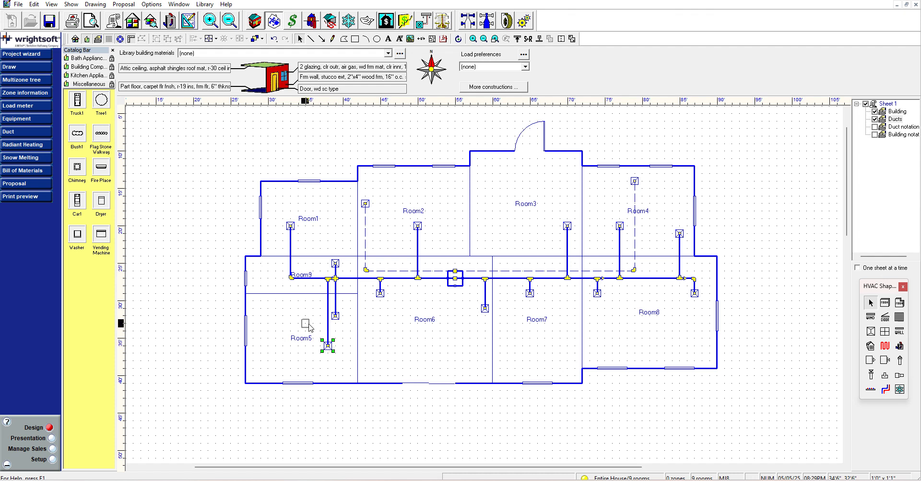
# - Switch to the browser, search Google for "external static pressure" and show the general web results
pyautogui.click(535, 427)
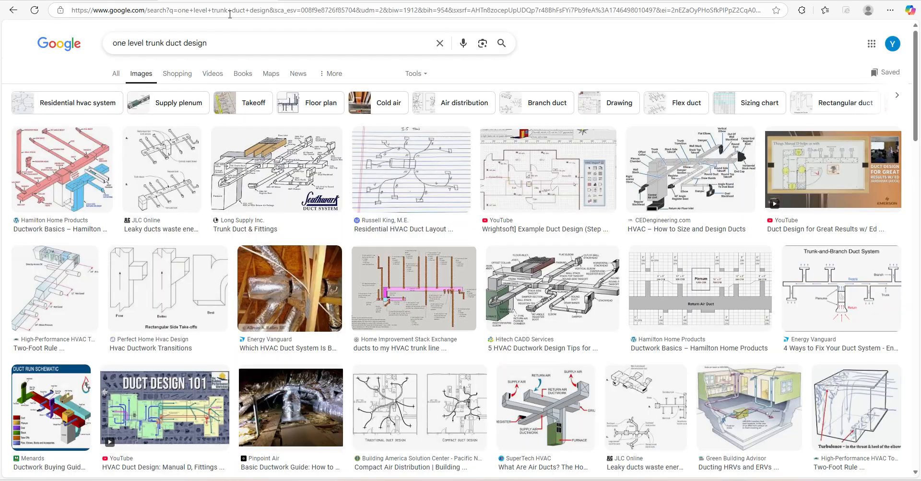
pyautogui.tripleClick(217, 40)
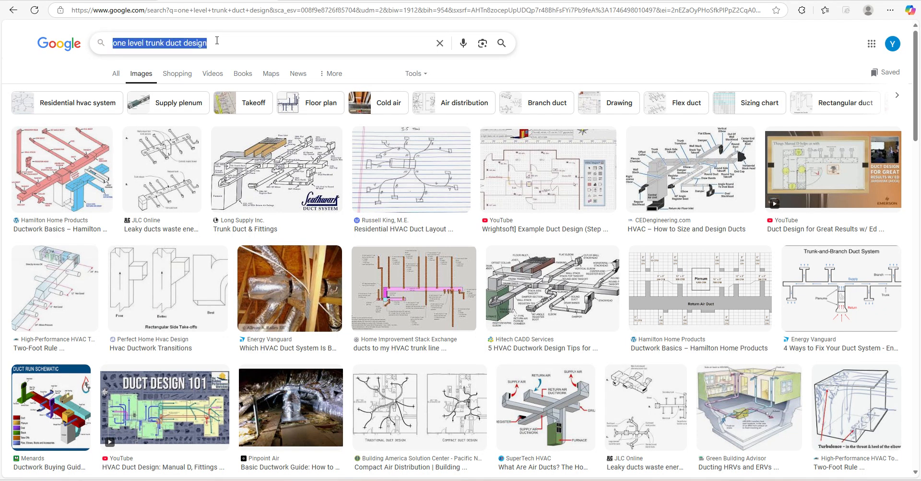
pyautogui.write('external s')
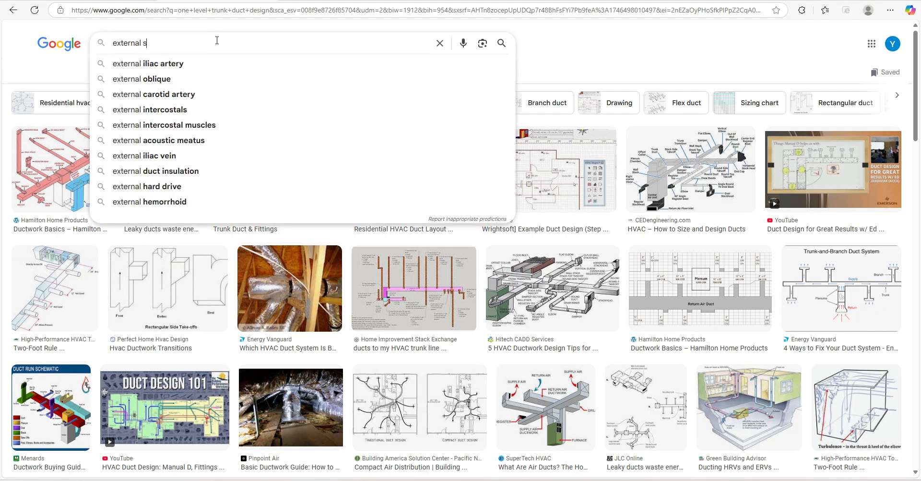
pyautogui.write('tatic pressure')
pyautogui.press('Return')
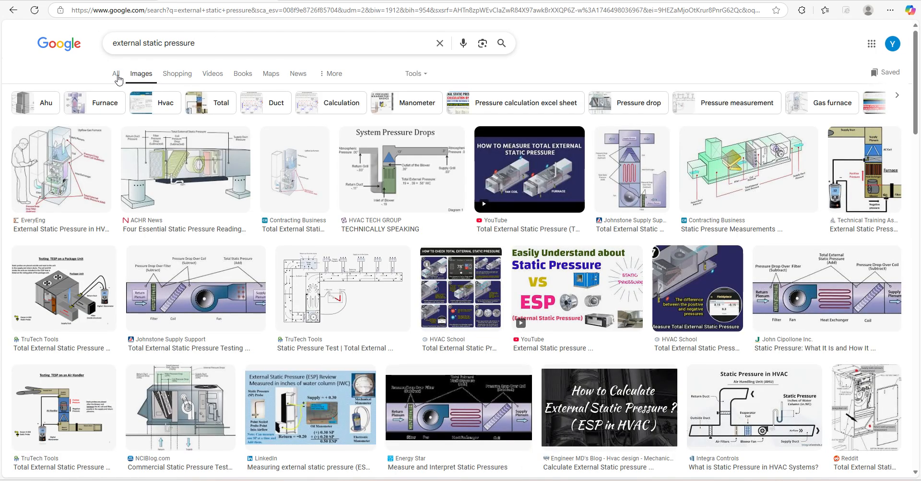
pyautogui.click(118, 75)
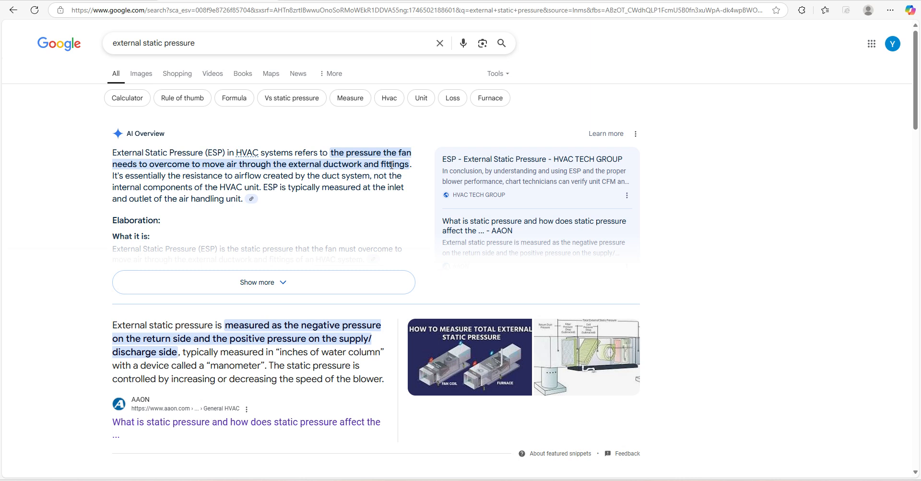
# - View Johnstone Supply's external static pressure diagram in the image results, then switch to Wrightsoft to examine the whole-house static pressure values
pyautogui.click(152, 78)
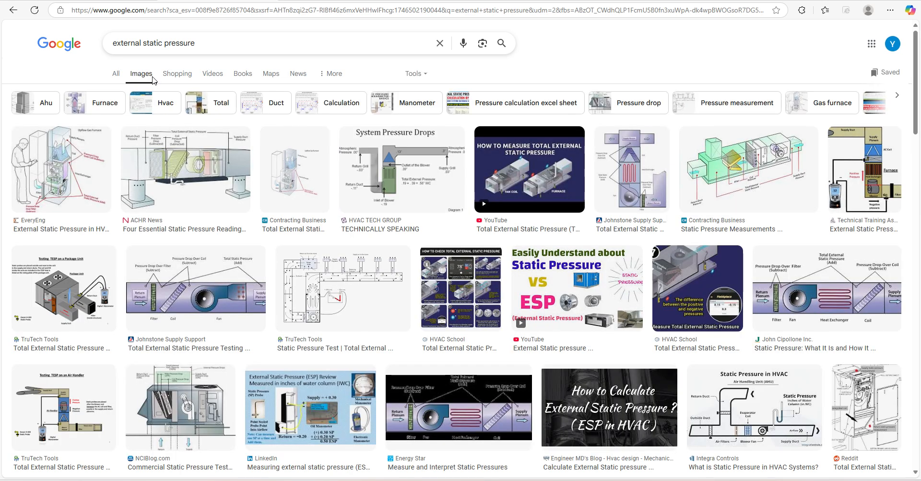
pyautogui.click(157, 289)
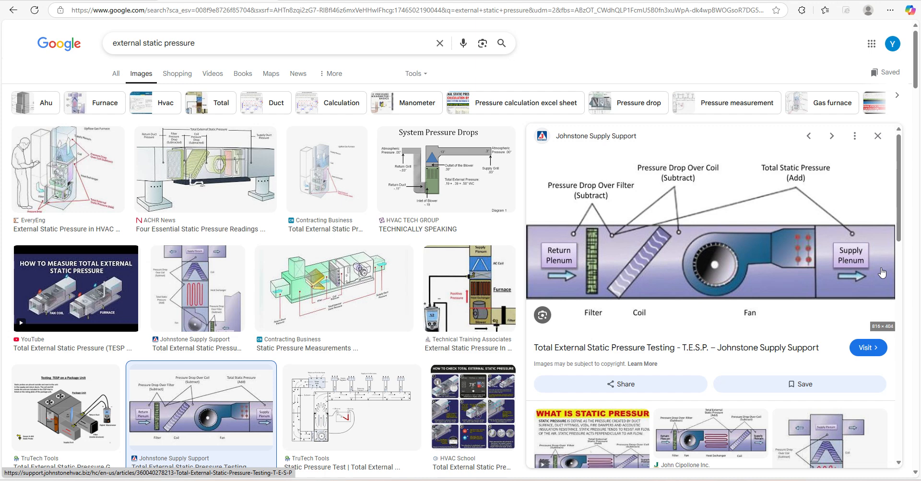
pyautogui.click(722, 420)
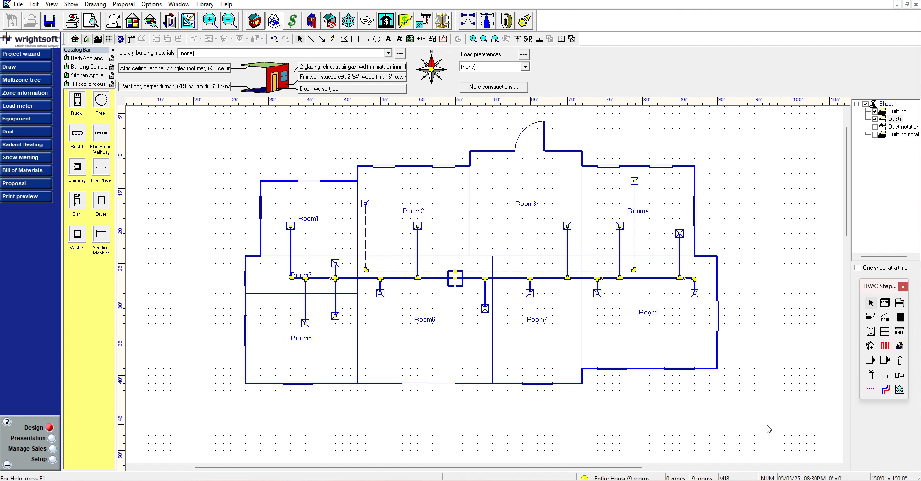
pyautogui.click(505, 21)
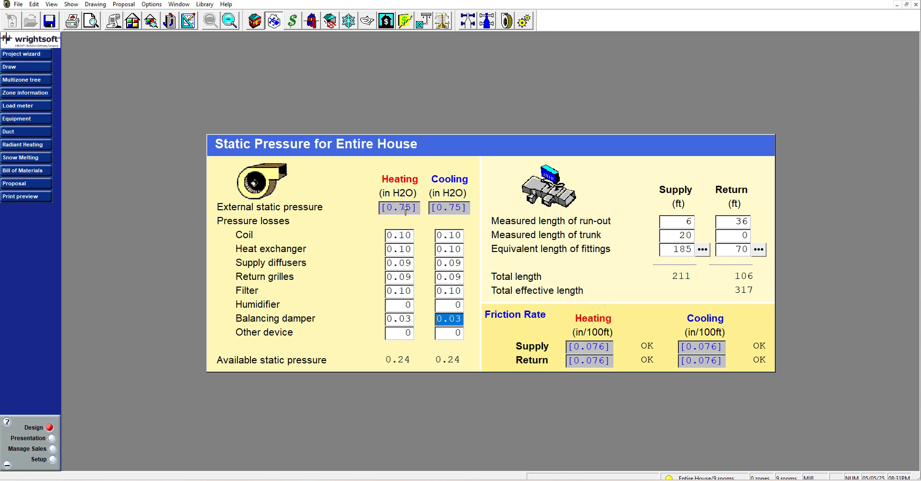
# - Set the packaged heat pump's heating and cooling static pressure to 0.8 in H2O and reopen the whole-house static pressure screen
pyautogui.click(188, 21)
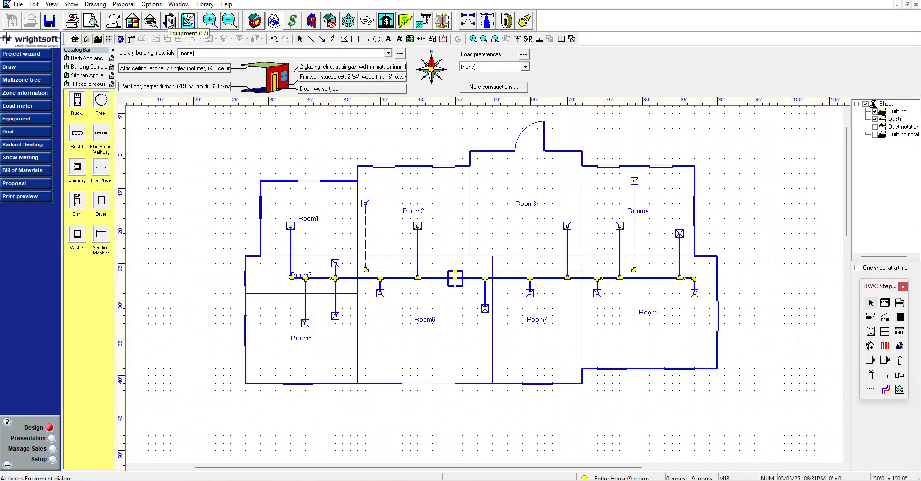
pyautogui.click(169, 24)
pyautogui.click(431, 106)
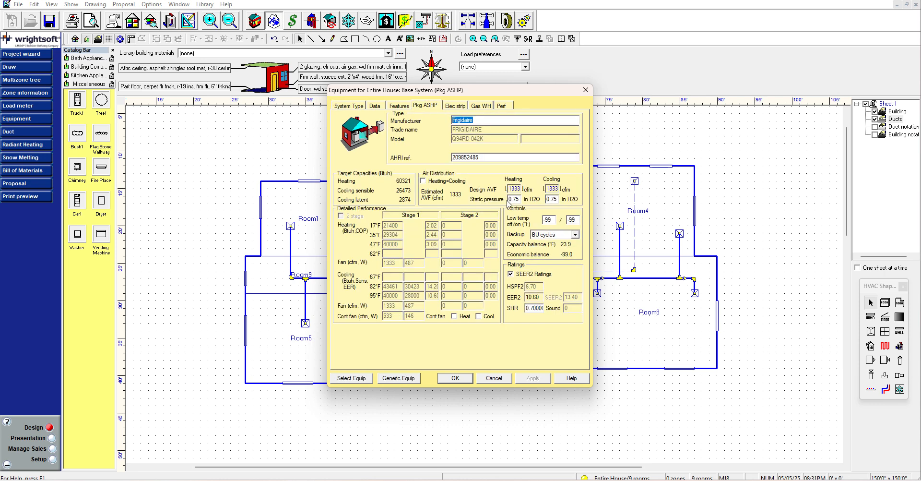
pyautogui.doubleClick(514, 199)
pyautogui.write('.8')
pyautogui.click(555, 201)
pyautogui.press('BackSpace')
pyautogui.press('BackSpace')
pyautogui.write('8')
pyautogui.click(462, 379)
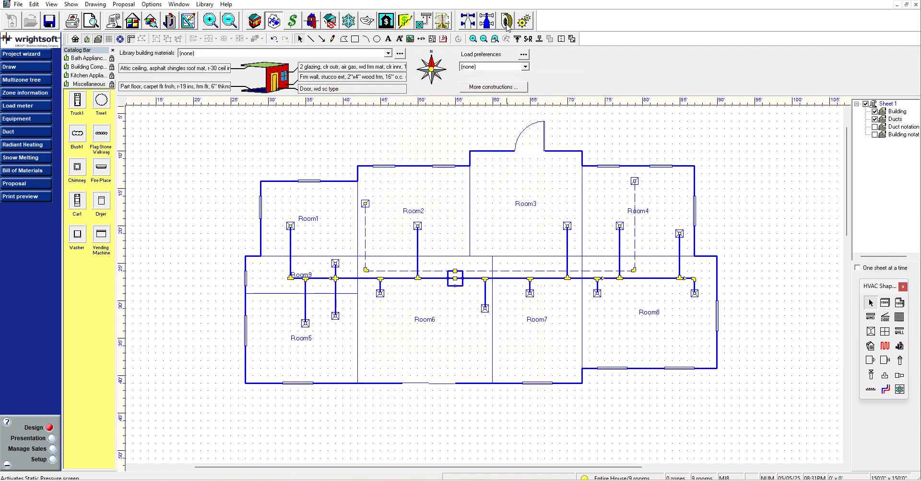
pyautogui.click(507, 22)
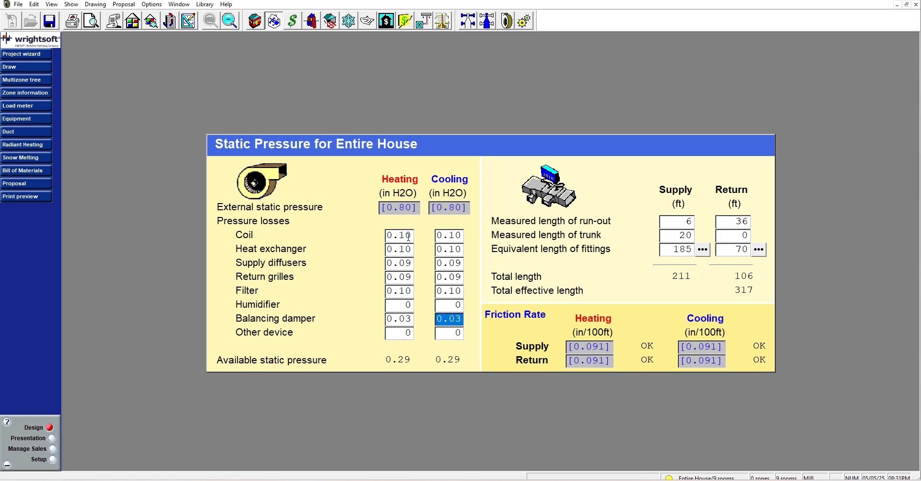
# - Switch to the browser's "blower coil pressure loss" search and examine its overview and the Contracting Business air handler diagram
pyautogui.click(519, 480)
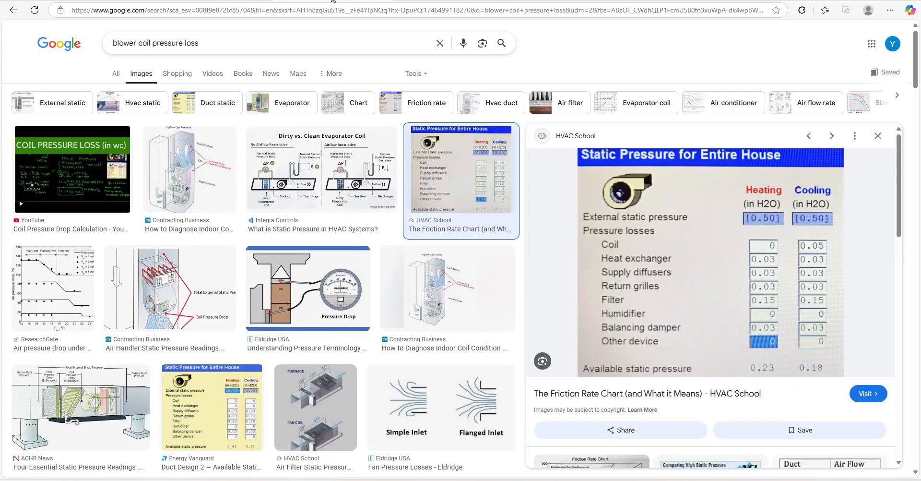
pyautogui.click(115, 73)
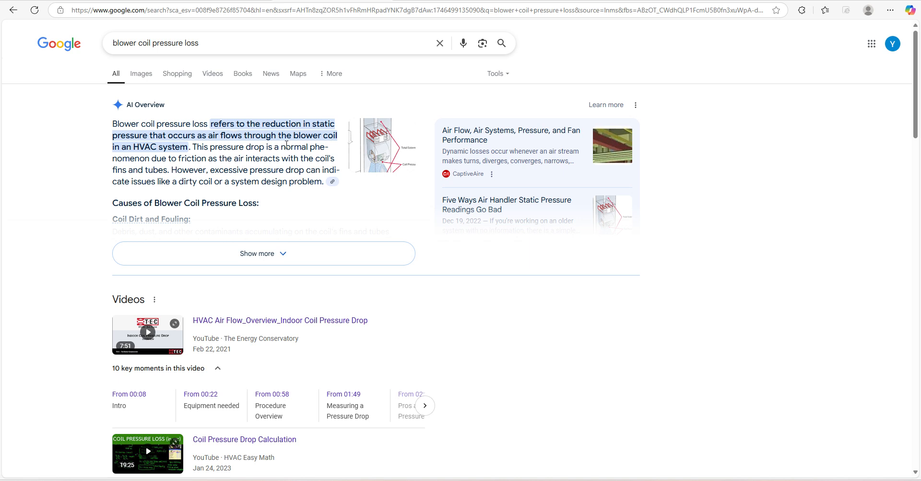
pyautogui.click(153, 76)
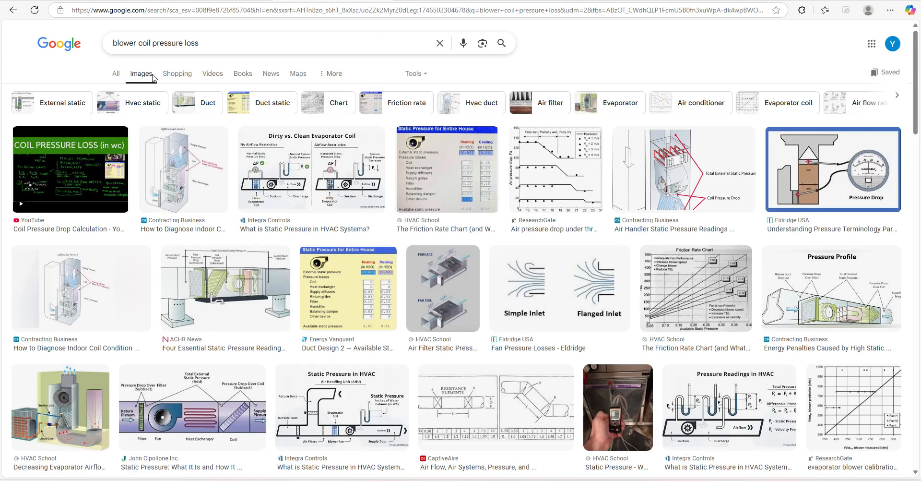
pyautogui.click(699, 152)
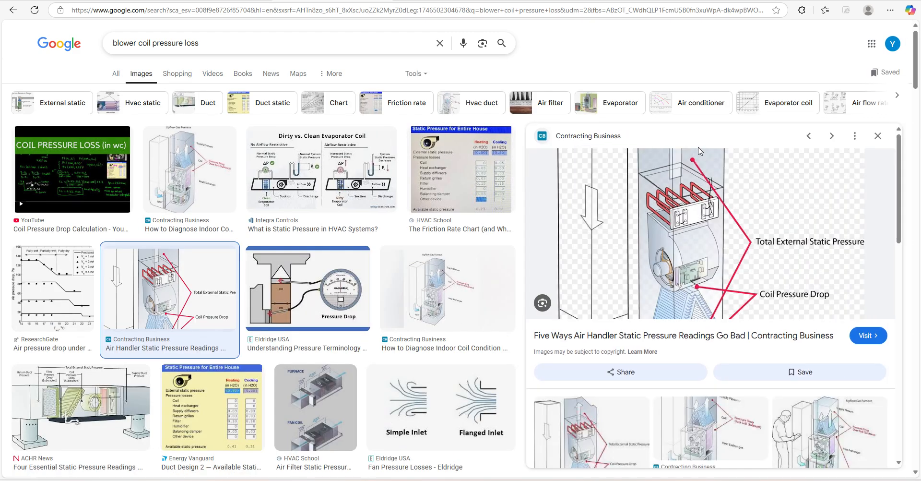
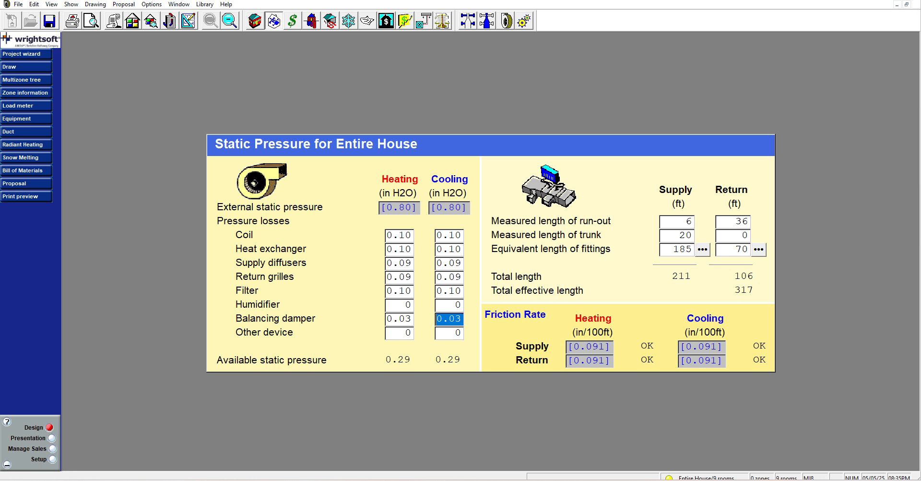
# - Search Google Images in the browser for "duct bend"
pyautogui.hotkey('alt', 'Tab')
pyautogui.click(263, 44)
pyautogui.write('d')
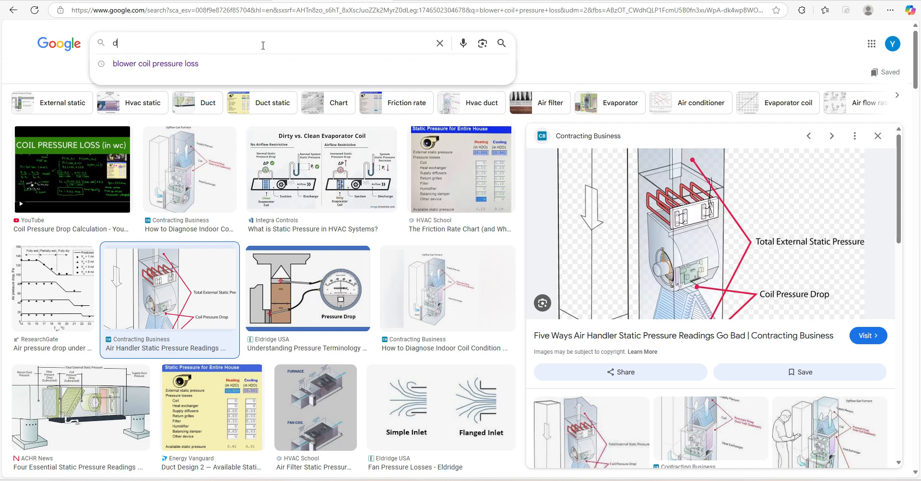
pyautogui.write('uct ')
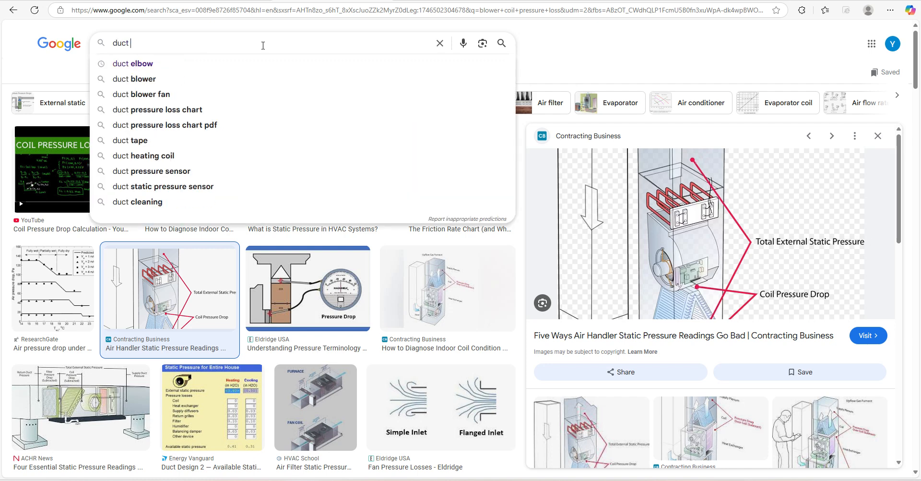
pyautogui.write('bend')
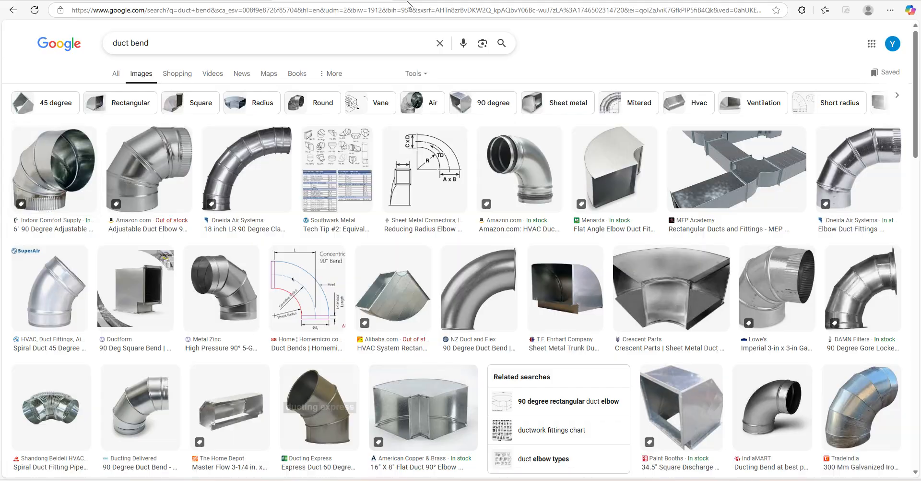
# - Open the Manual D details from ACCA's technical manuals page and read the residential duct systems description
pyautogui.hotkey('alt', 'Tab')
pyautogui.click(499, 479)
pyautogui.click(111, 1)
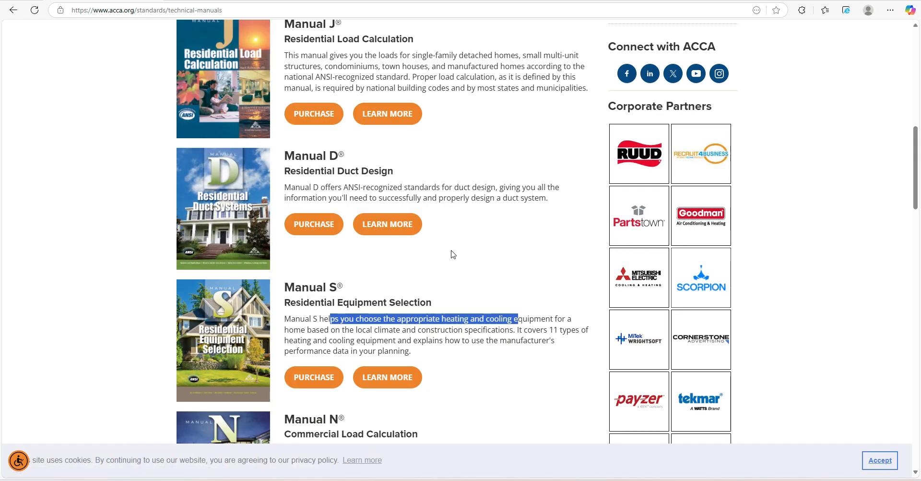
pyautogui.click(400, 233)
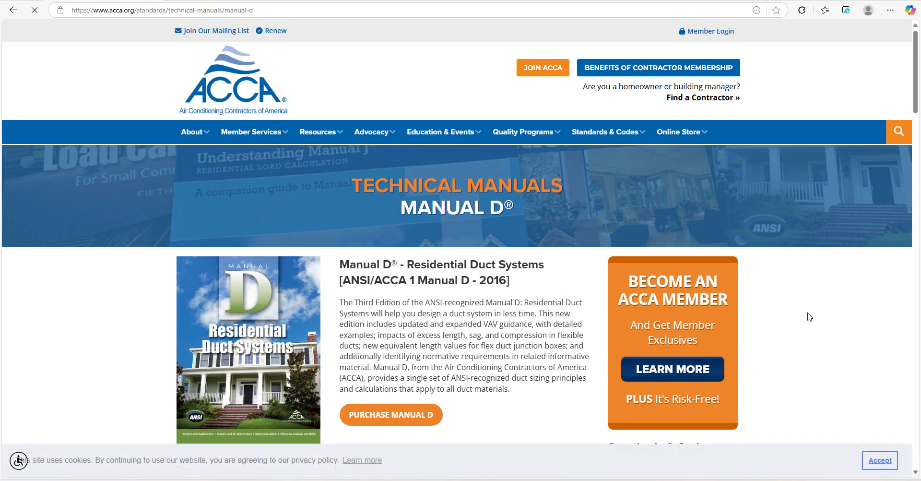
pyautogui.scroll(-1, 811, 317)
pyautogui.scroll(-3, 811, 317)
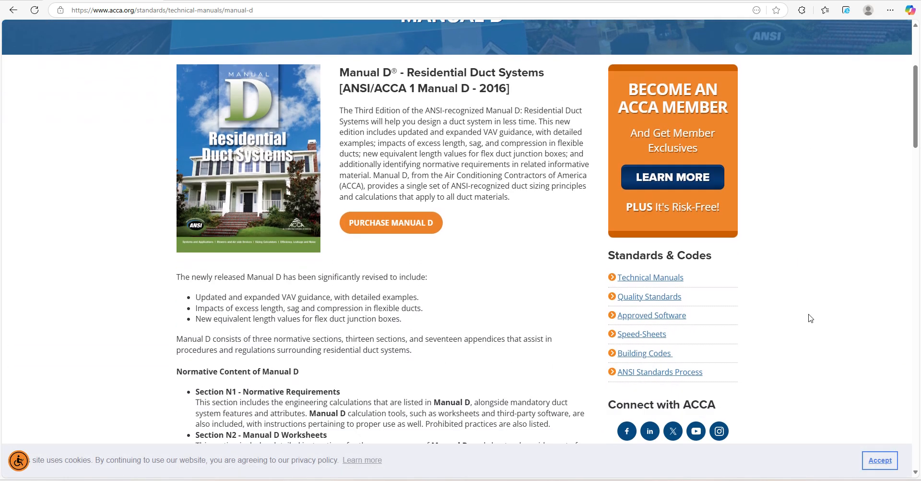
# - Return to ACCA's Speed-Sheets page, examine the Manual J, D, N and S speed-sheets on offer, and dismiss the request form
pyautogui.hotkey('alt', 'Left')
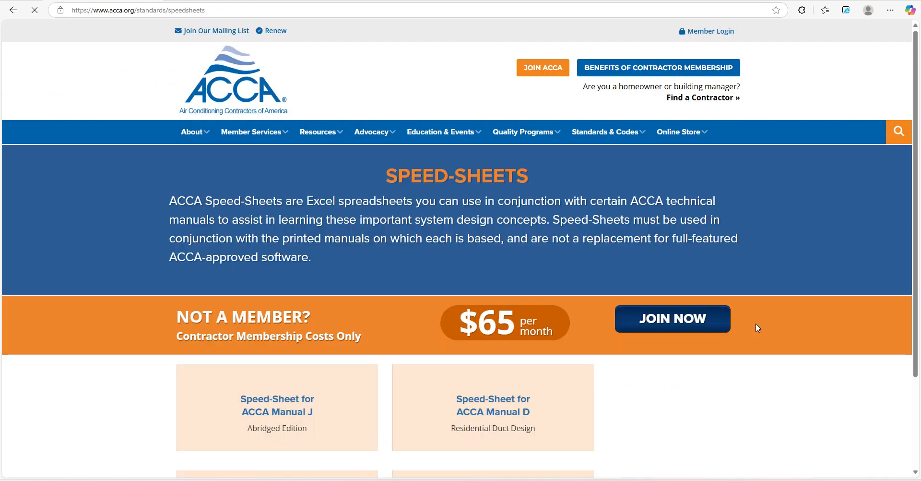
pyautogui.scroll(-5, 811, 343)
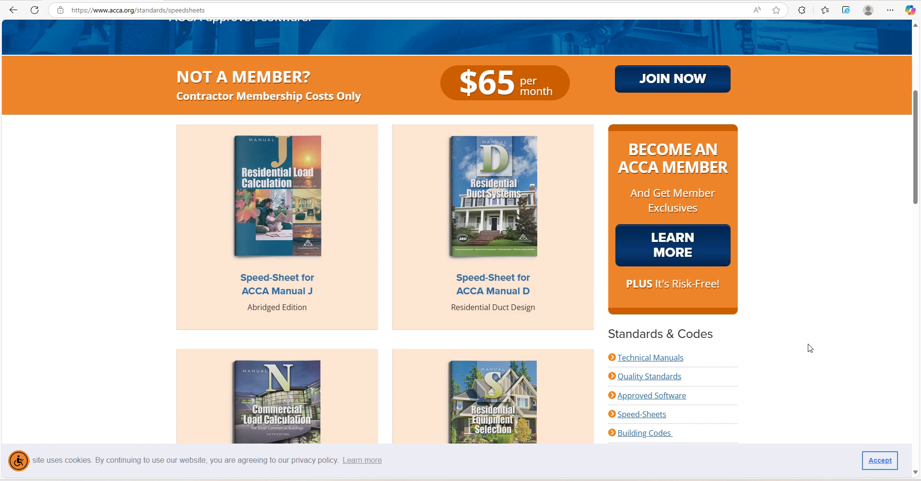
pyautogui.scroll(-4, 810, 348)
pyautogui.scroll(-4, 818, 351)
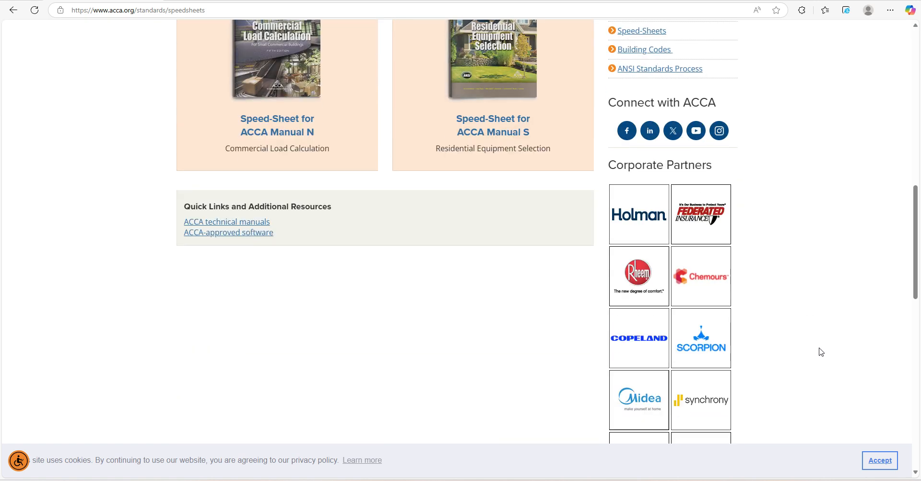
pyautogui.scroll(8, 821, 352)
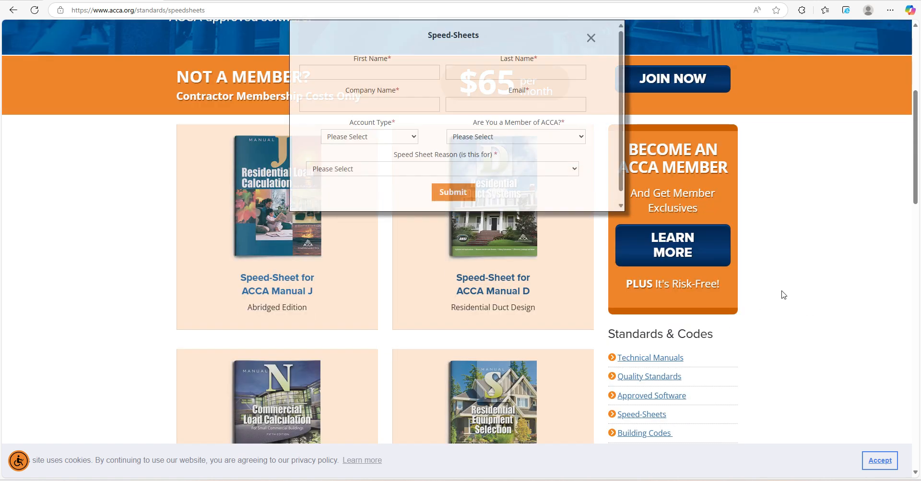
pyautogui.click(590, 84)
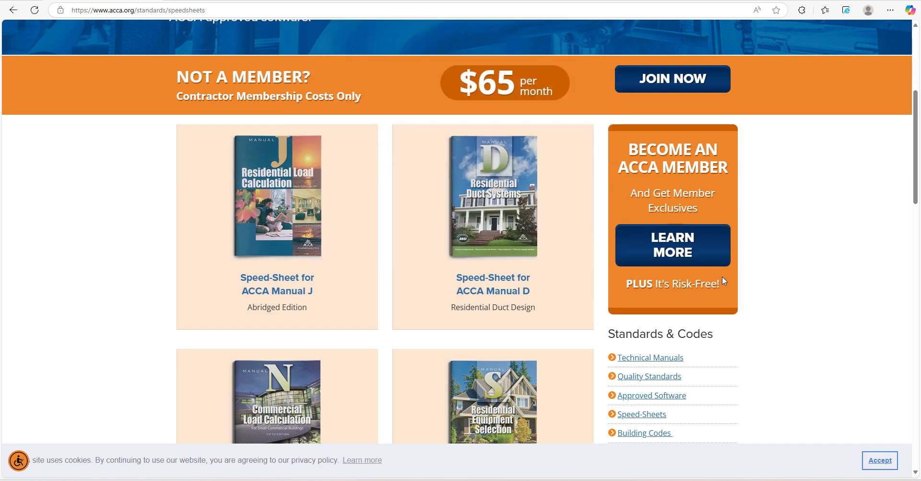
pyautogui.scroll(-2, 241, 330)
pyautogui.scroll(-2, 337, 328)
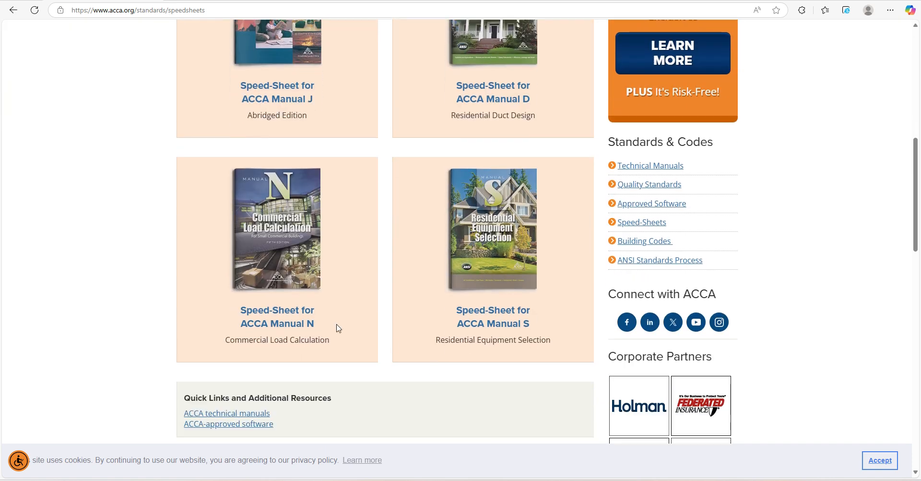
pyautogui.scroll(9, 768, 267)
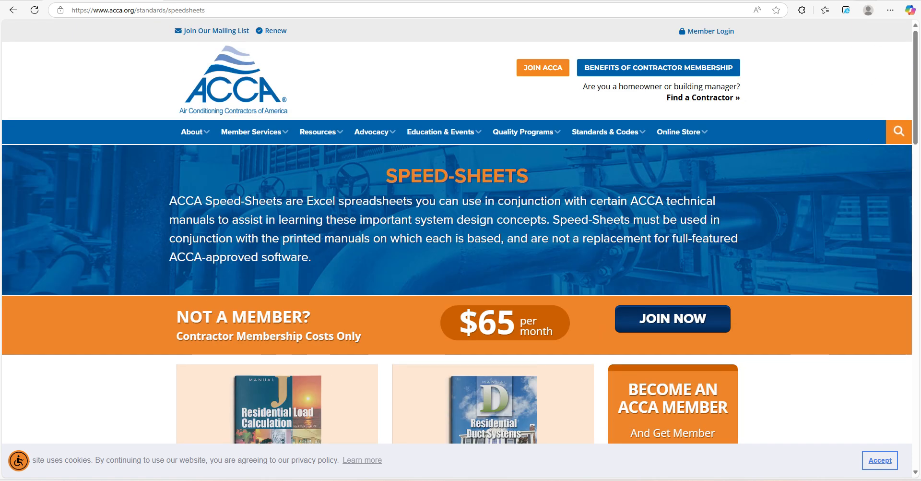
# - Switch to the Manual D speed-sheet in Excel and review its Help instructions and Effective Length worksheet
pyautogui.click(856, 1)
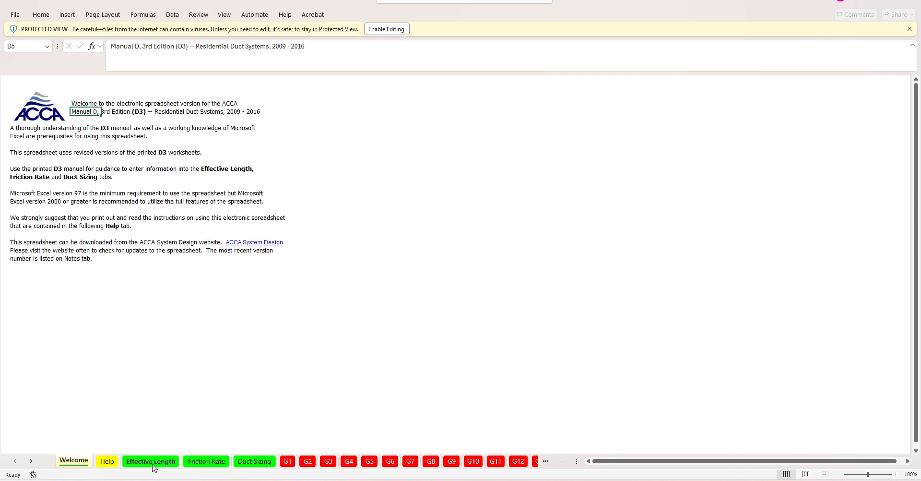
pyautogui.click(107, 461)
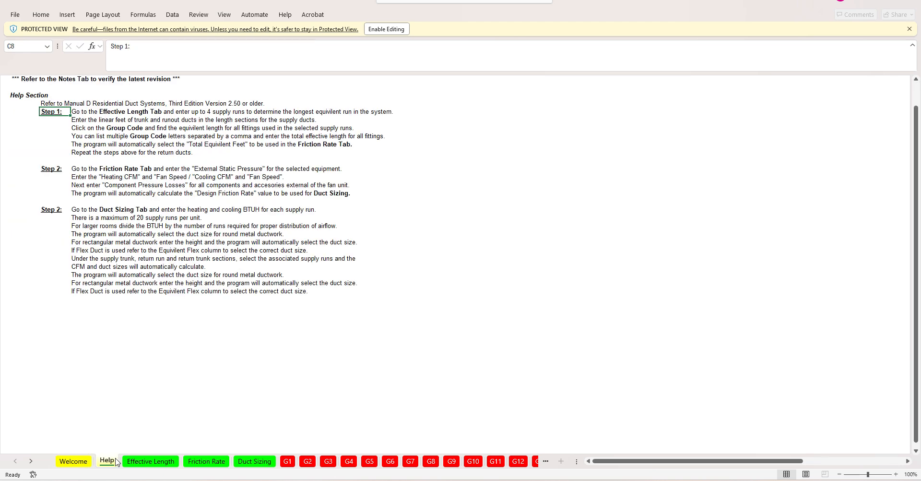
pyautogui.click(154, 462)
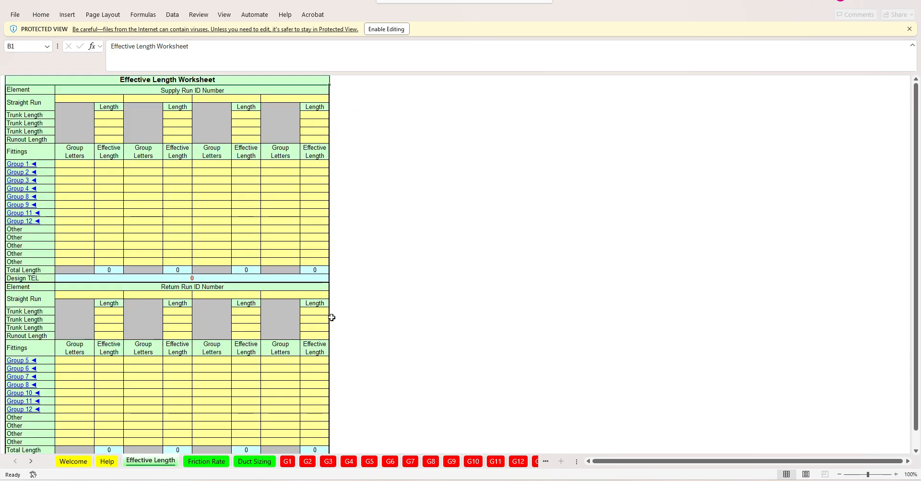
# - Look through the spreadsheet's Group 1 to Group 7 fitting sheets for their diagrams and equivalent length values
pyautogui.click(288, 461)
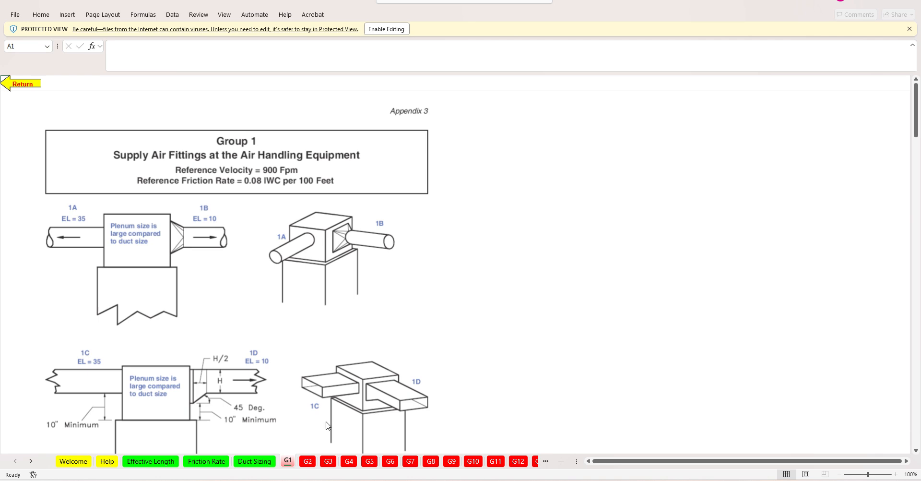
pyautogui.click(308, 461)
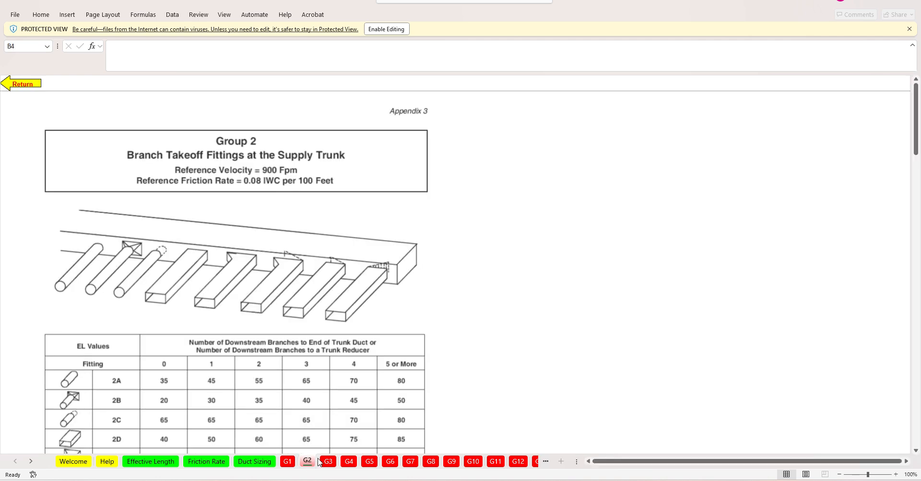
pyautogui.click(328, 461)
pyautogui.click(350, 461)
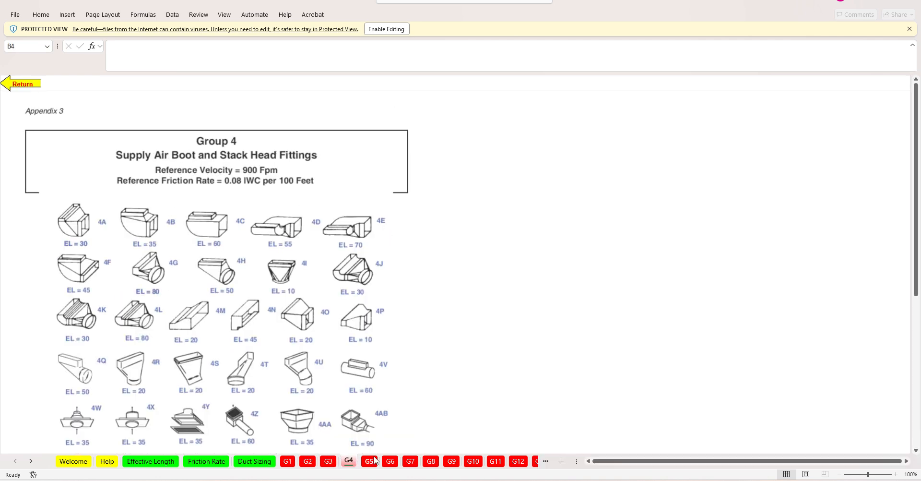
pyautogui.scroll(-1, 454, 396)
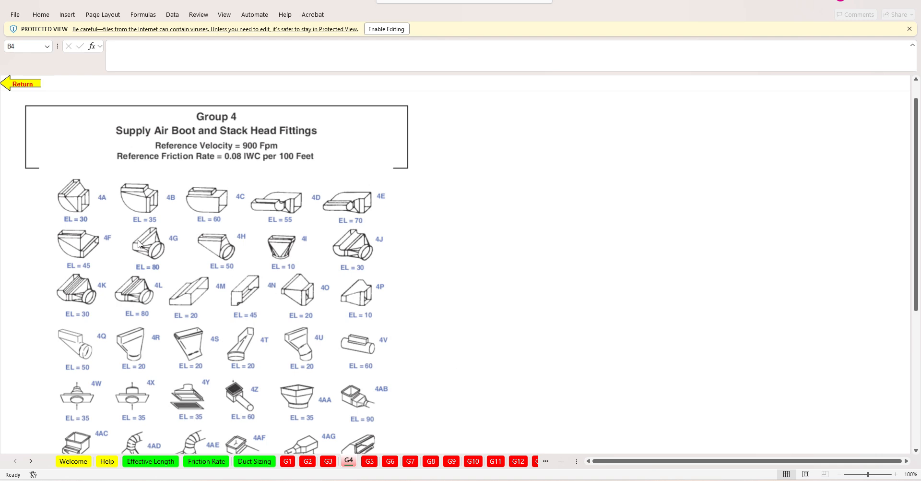
pyautogui.click(369, 461)
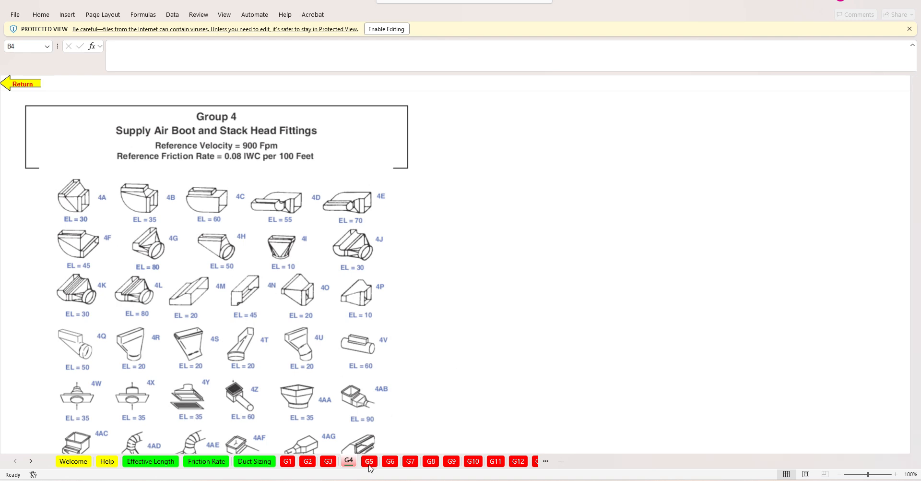
pyautogui.click(390, 463)
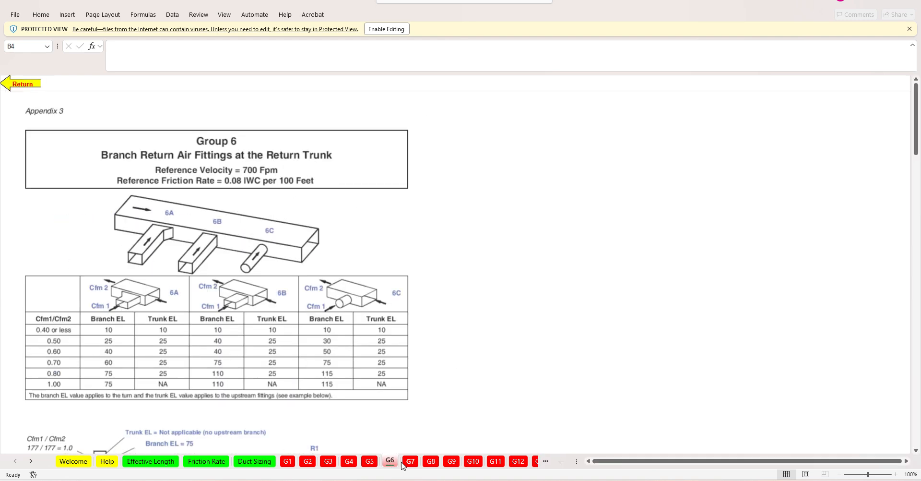
pyautogui.click(410, 462)
# - Examine the Group 8 Elbows and Offsets sheet, including the round, oval and radius elbow equivalent lengths
pyautogui.click(431, 463)
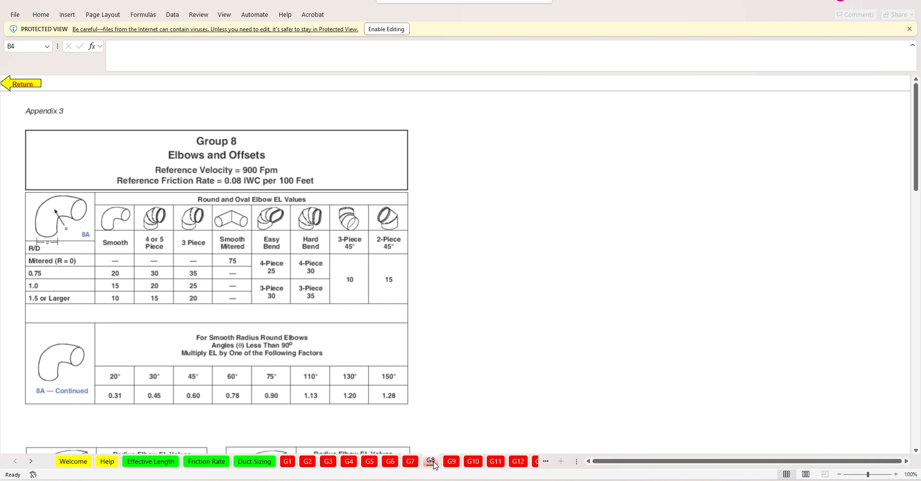
pyautogui.scroll(-1, 504, 383)
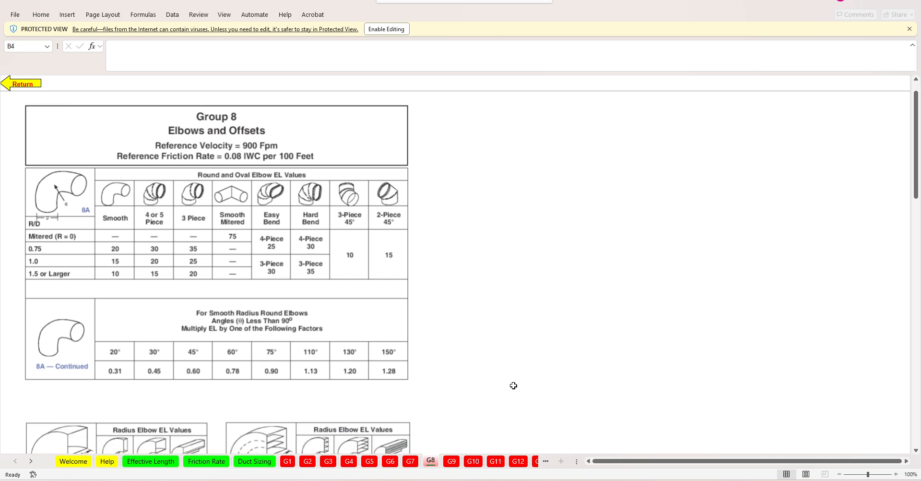
pyautogui.scroll(-1, 517, 388)
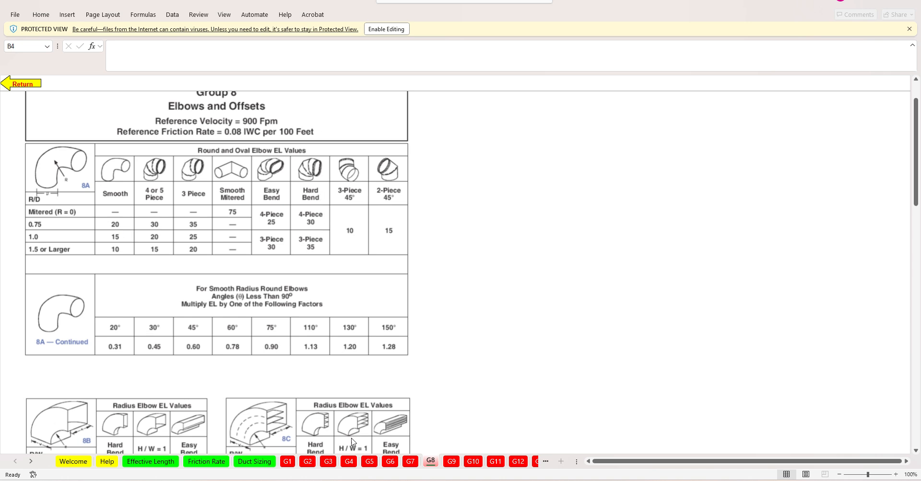
pyautogui.scroll(-3, 451, 398)
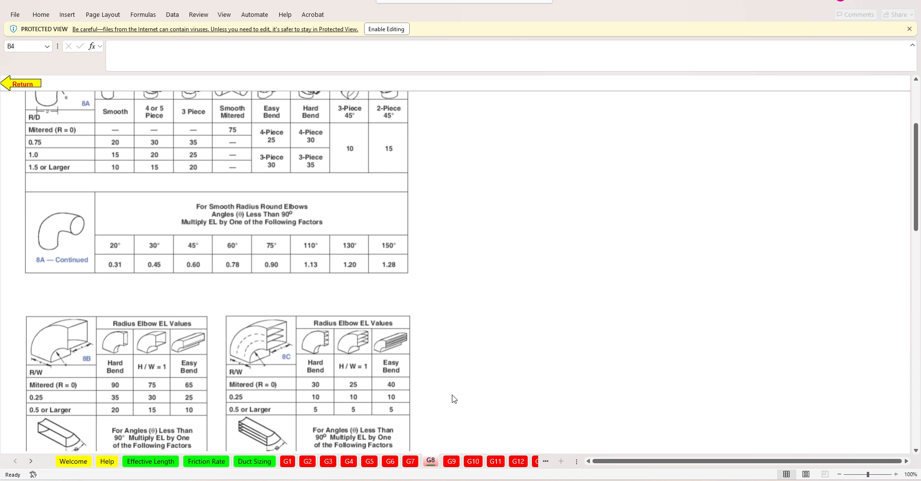
pyautogui.scroll(-1, 454, 398)
# - Examine the Group 1 supply air fittings at the air handling equipment and compare the plenum takeoff equivalent lengths
pyautogui.click(288, 463)
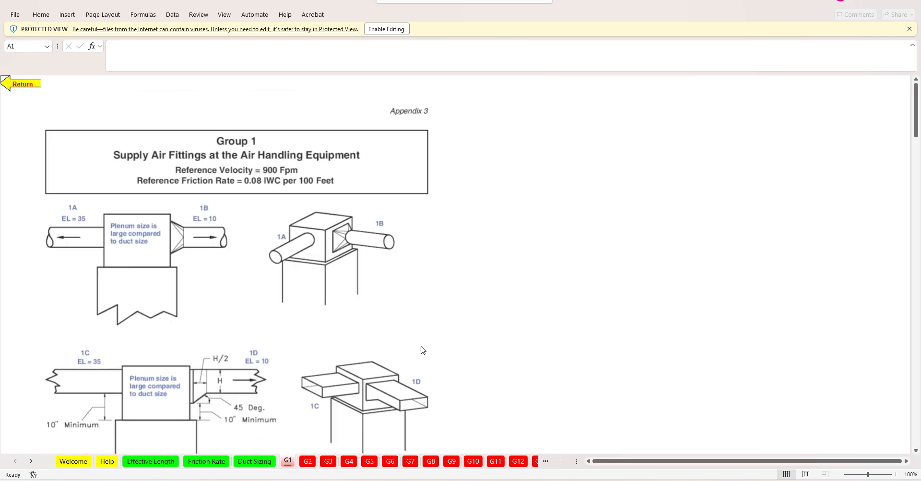
pyautogui.scroll(-4, 460, 346)
pyautogui.scroll(2, 460, 346)
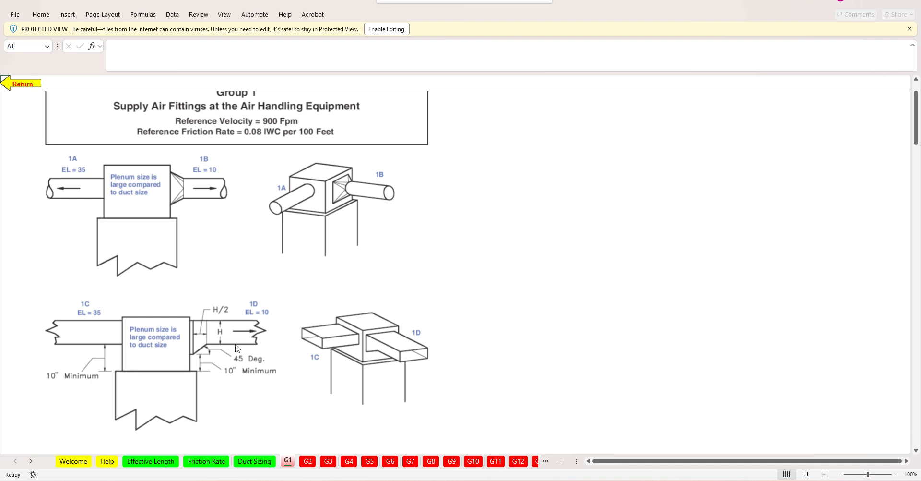
pyautogui.scroll(-3, 237, 348)
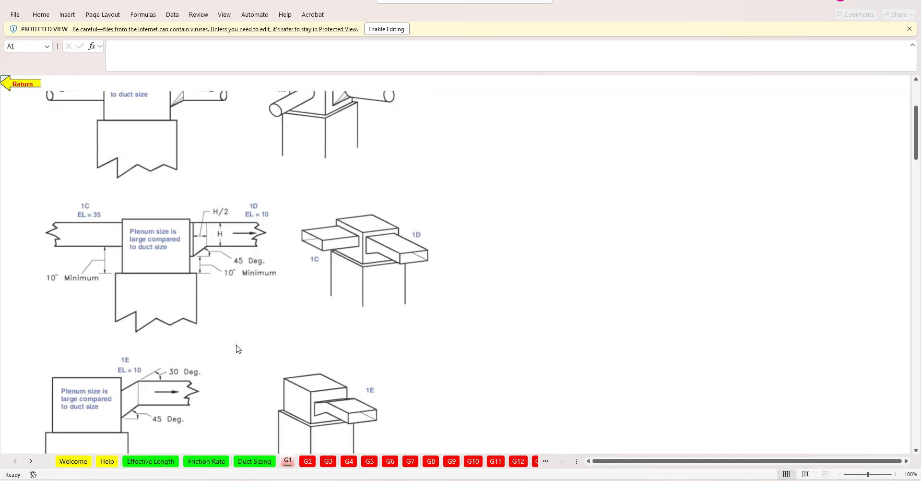
pyautogui.scroll(-5, 238, 351)
pyautogui.scroll(5, 238, 350)
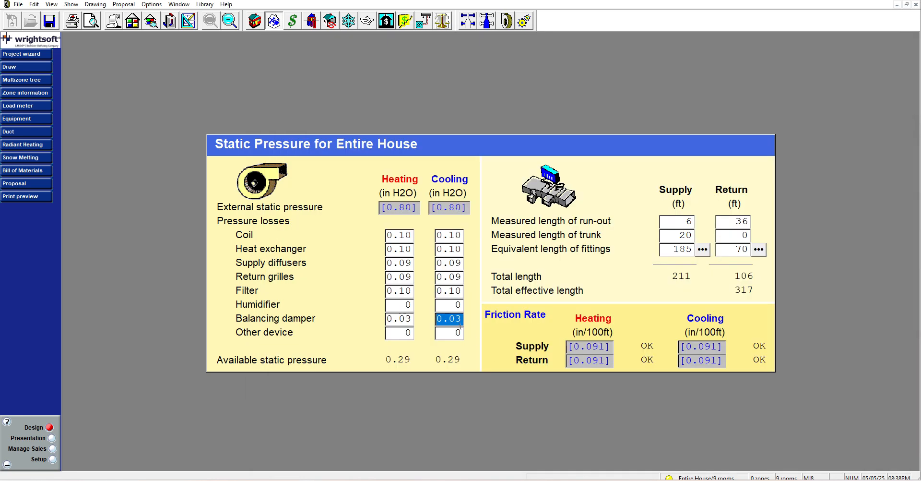
# - Switch back to Wrightsoft and examine the heating balancing damper loss and total effective length on the whole-house static pressure screen
pyautogui.click(408, 317)
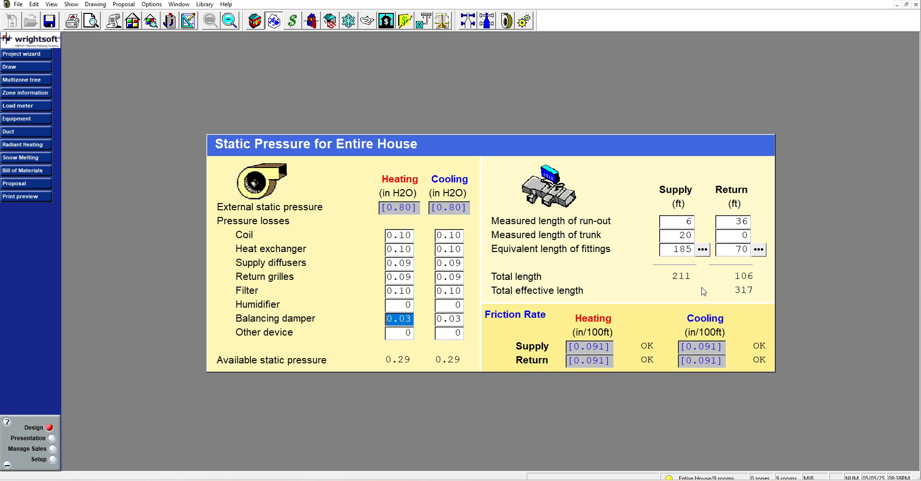
pyautogui.click(756, 291)
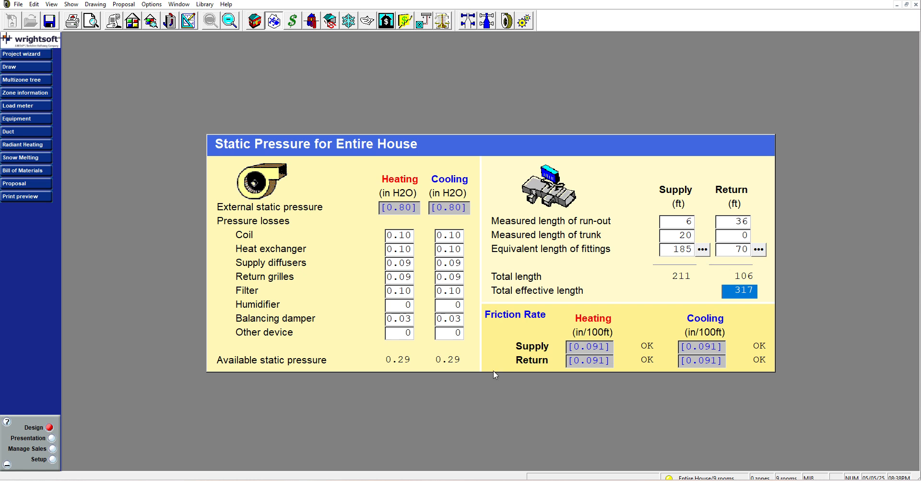
# - Open the Supply Branches table for the entire house and compare its room ducts with the duct layout on the floor plan
pyautogui.click(467, 24)
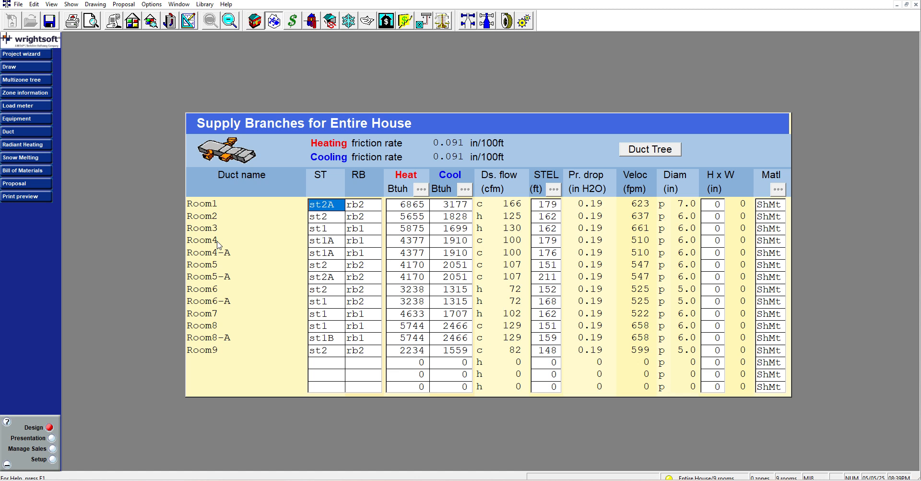
pyautogui.click(189, 21)
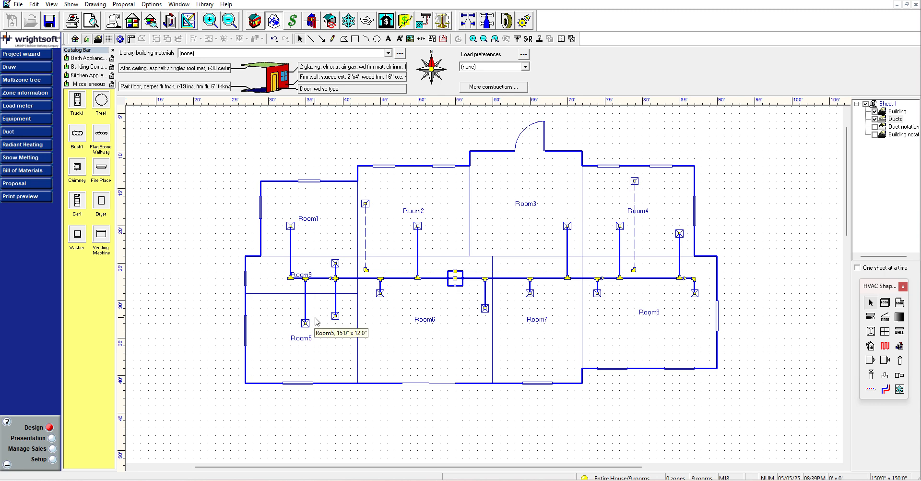
pyautogui.click(474, 28)
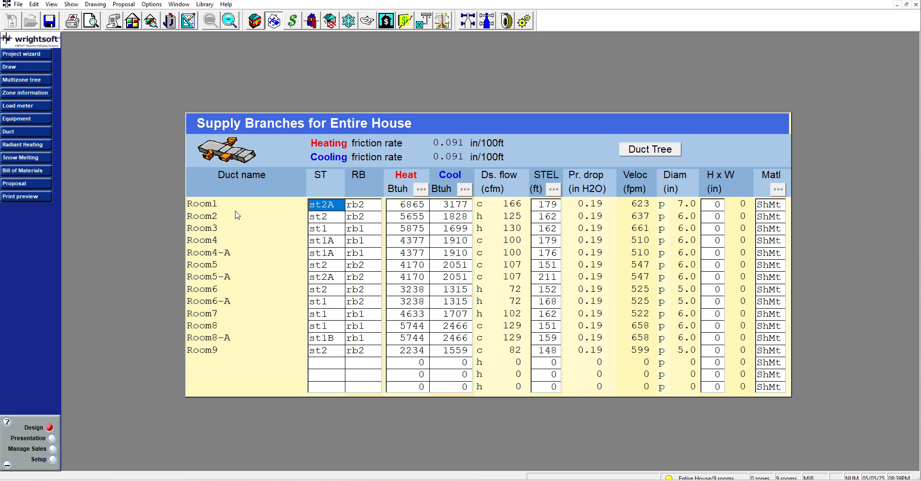
pyautogui.click(188, 21)
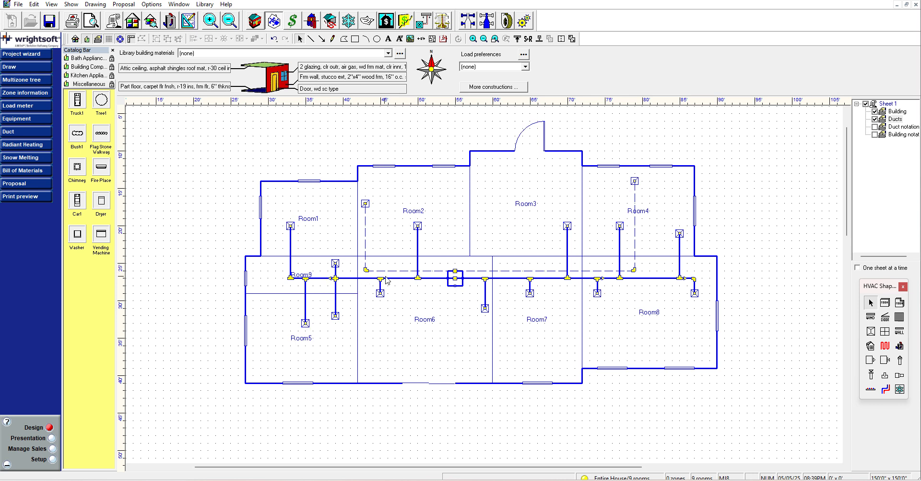
pyautogui.click(306, 294)
pyautogui.click(196, 291)
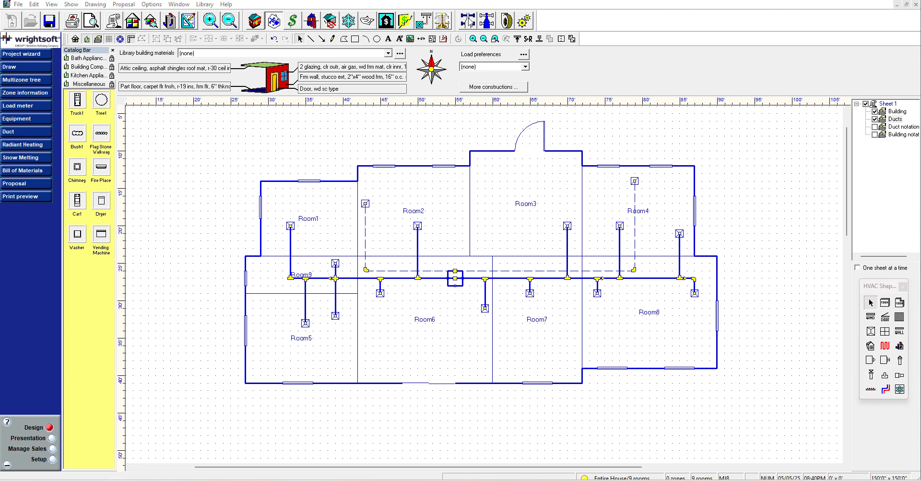
# - Review the supply branches' loads, checking the cooling values of Room9 and Room5, and open the Trunks and Return Branches table
pyautogui.click(468, 21)
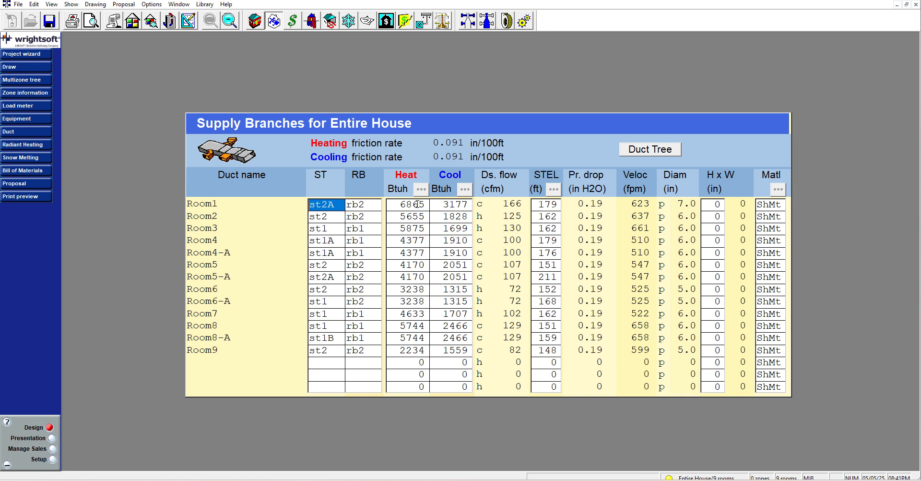
pyautogui.click(464, 349)
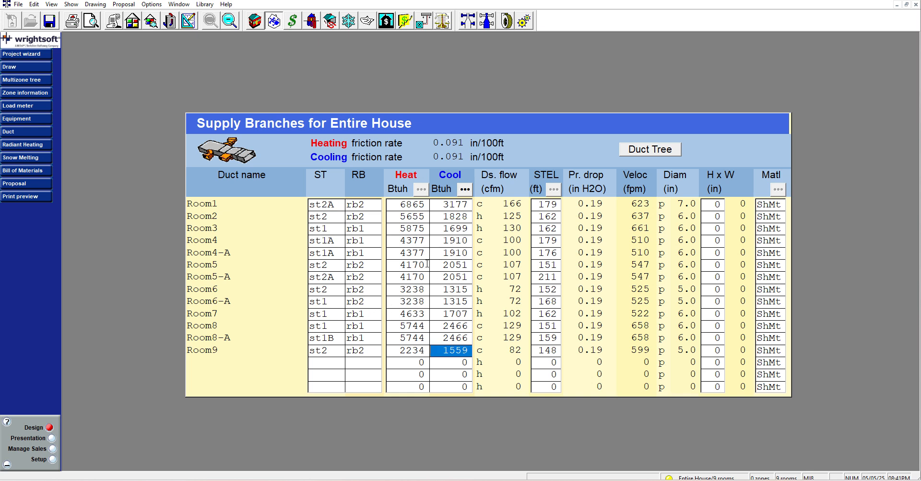
pyautogui.click(450, 264)
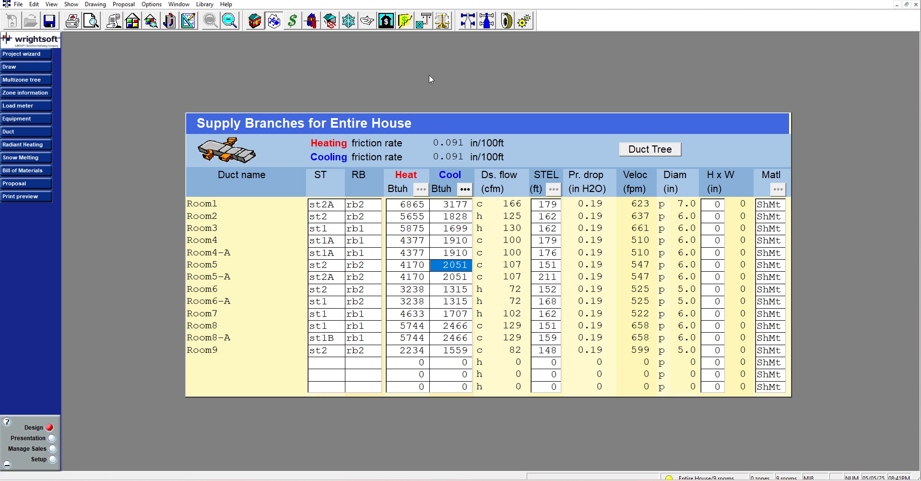
pyautogui.click(487, 22)
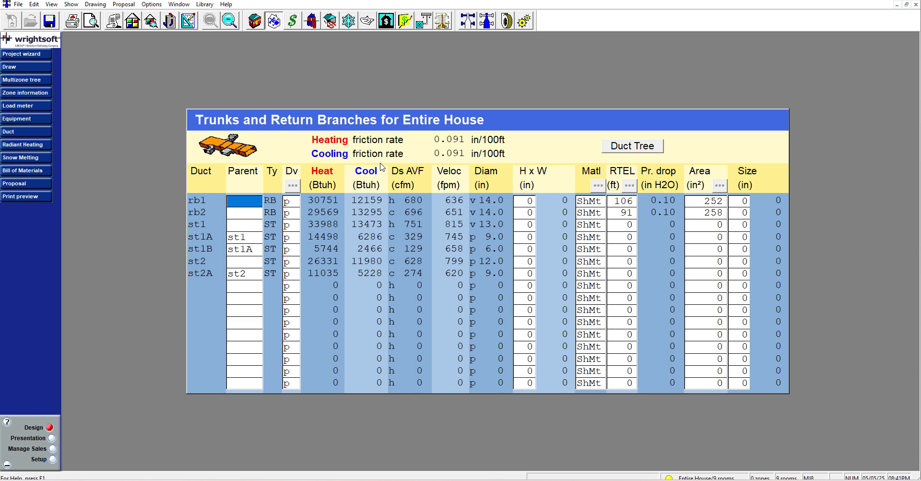
# - Return to the floor plan drawing and examine the reduction fittings along the supply trunk
pyautogui.click(189, 22)
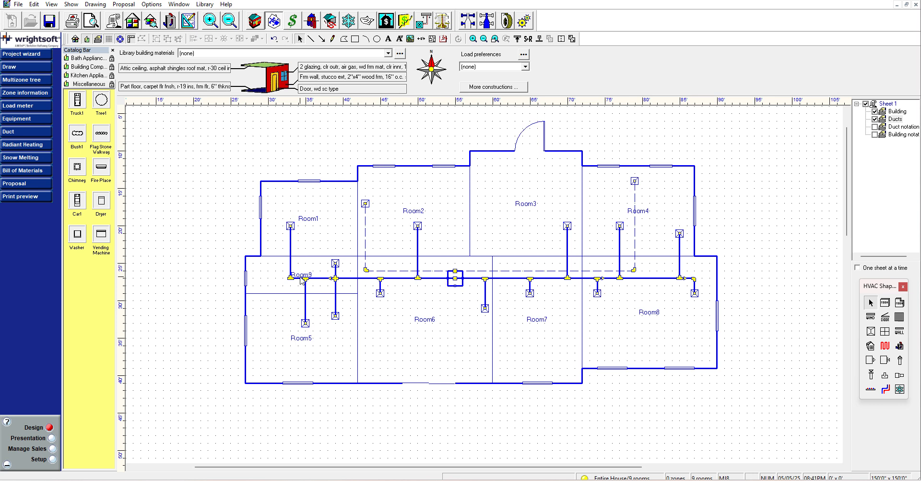
pyautogui.moveTo(300, 279)
pyautogui.scroll(1, 284, 255)
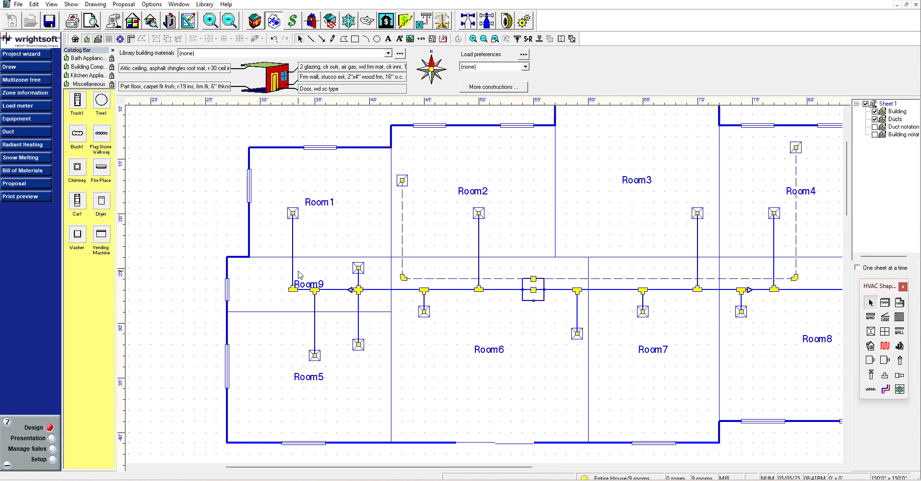
pyautogui.scroll(1, 355, 293)
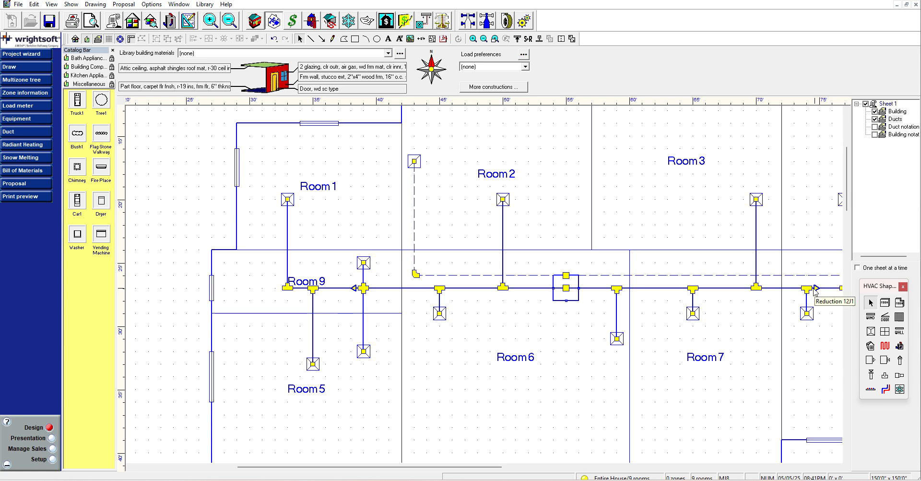
# - Switch to the Manual D workbook in Excel, examine the Group 12 diverging transition equivalent lengths, and return to Wrightsoft
pyautogui.hotkey('alt', 'Tab')
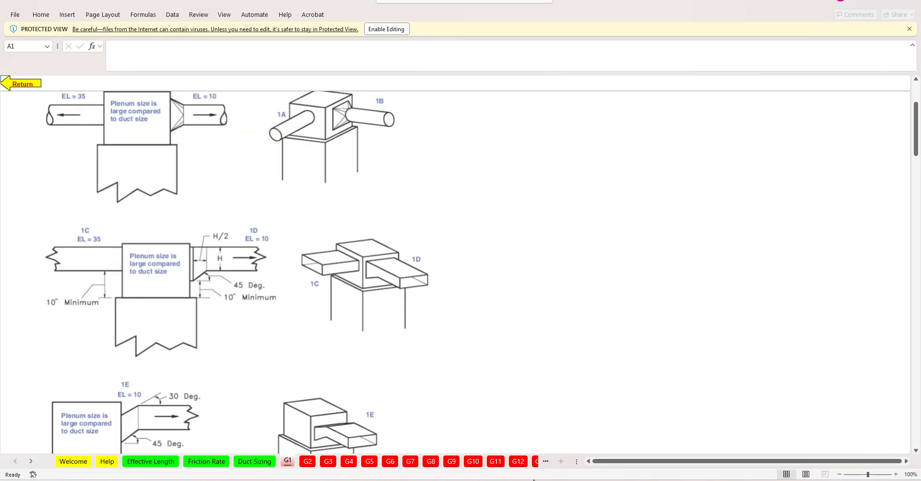
pyautogui.click(518, 461)
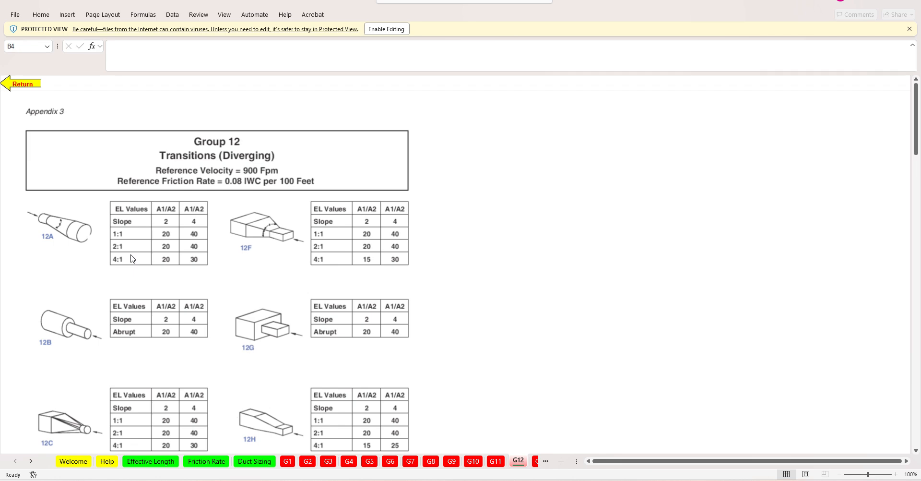
pyautogui.hotkey('alt', 'Tab')
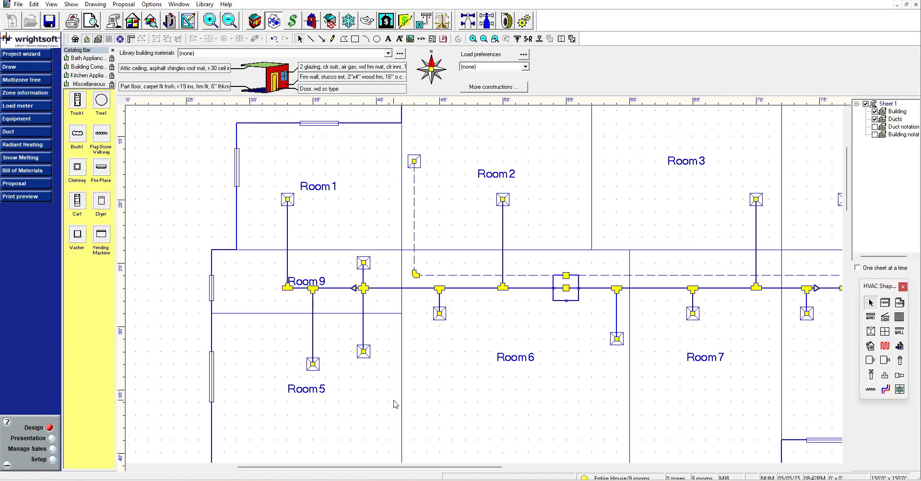
# - Show the Duct notation layer on the whole-house floor plan
pyautogui.scroll(-2, 395, 403)
pyautogui.scroll(-1, 394, 403)
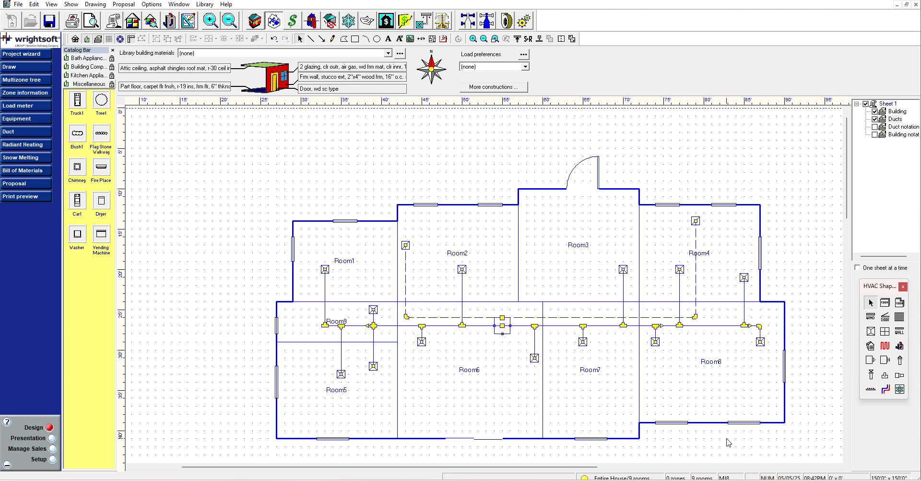
pyautogui.scroll(1, 720, 408)
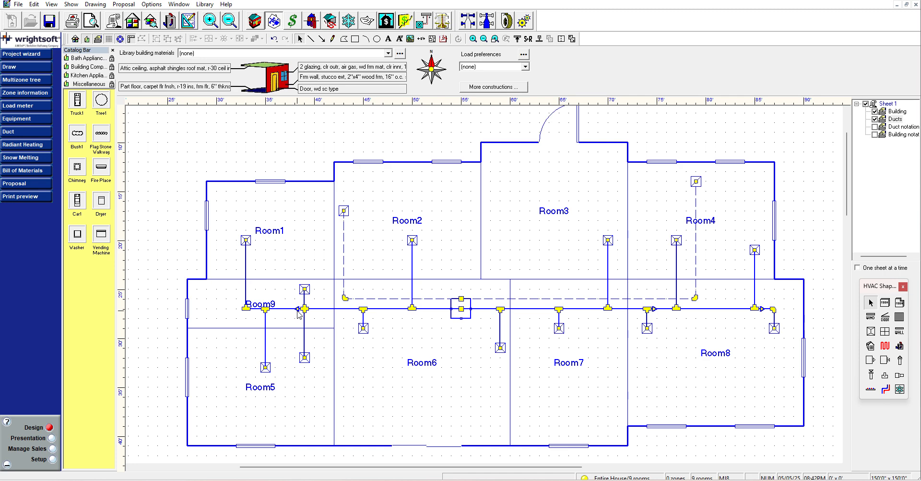
pyautogui.scroll(-1, 294, 313)
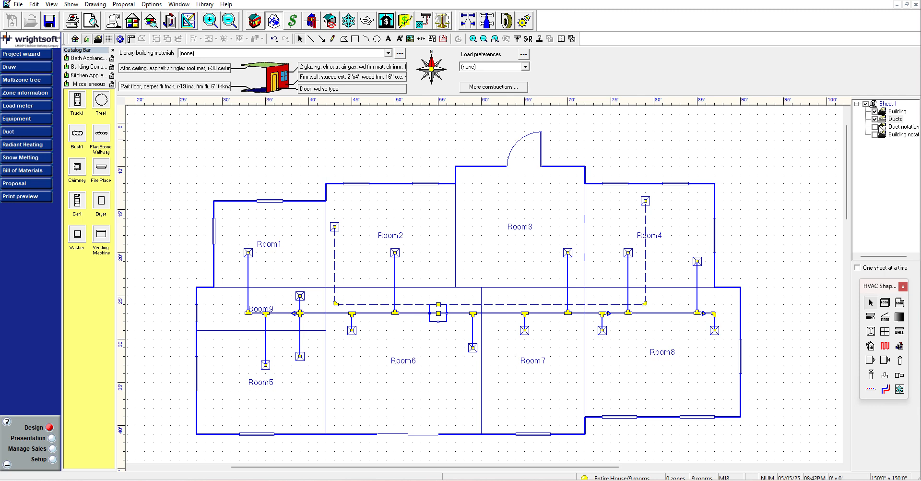
pyautogui.click(877, 127)
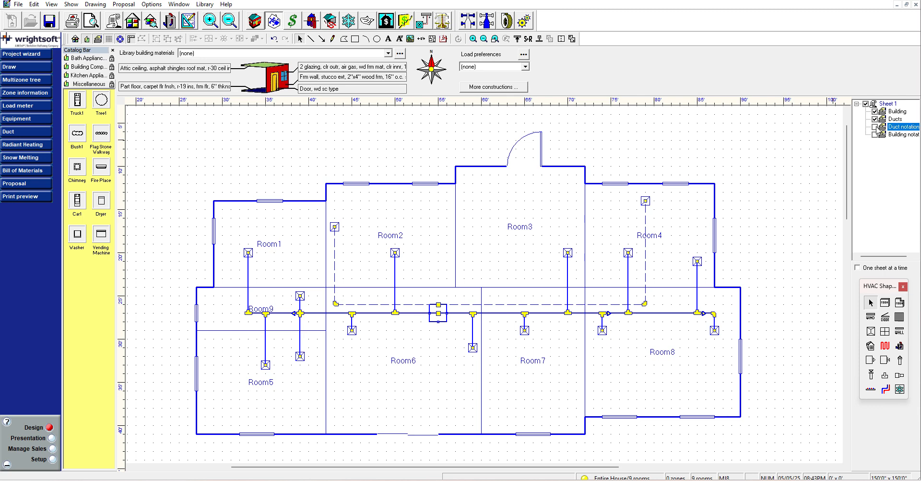
pyautogui.click(875, 127)
pyautogui.scroll(1, 734, 357)
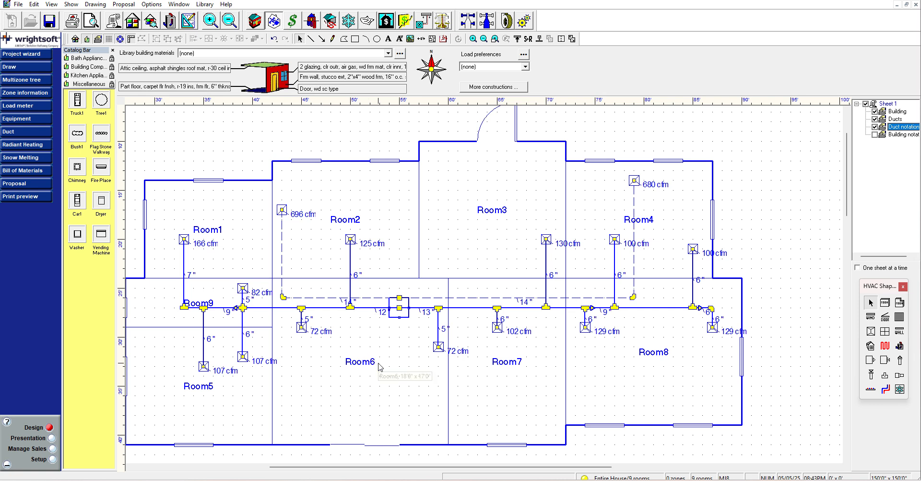
# - Move the 129 cfm label of Room8's outermost supply register to just below that register
pyautogui.click(737, 332)
pyautogui.moveTo(737, 332); pyautogui.dragTo(711, 345)
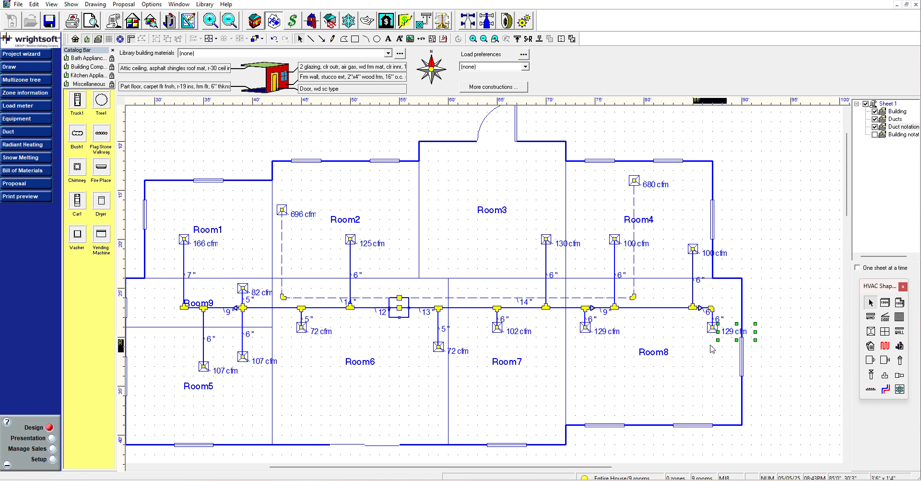
pyautogui.click(786, 366)
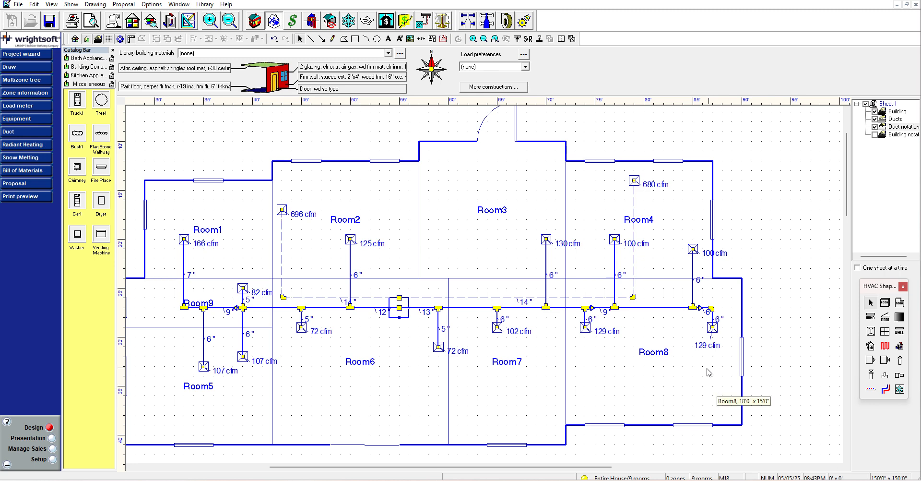
# - Compare the Trunks and Return Branches table with the labelled floor plan, checking supply trunks st1, st2 and st1B
pyautogui.click(486, 21)
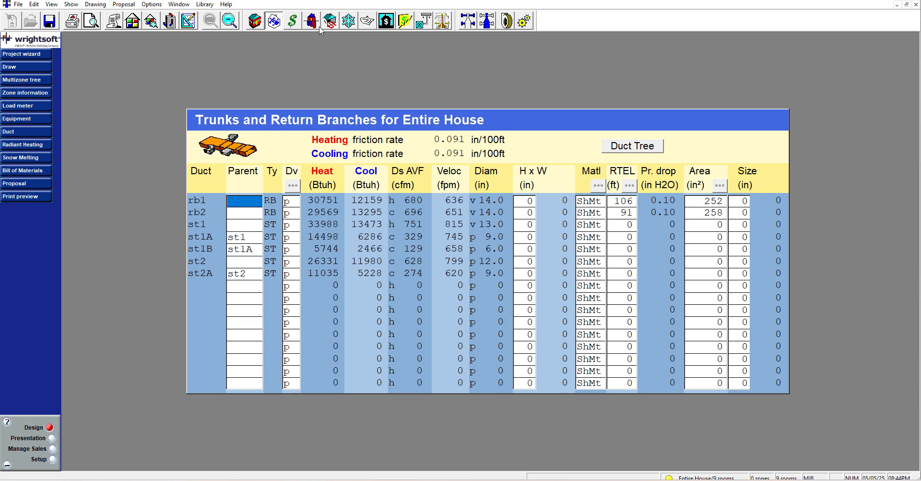
pyautogui.click(190, 25)
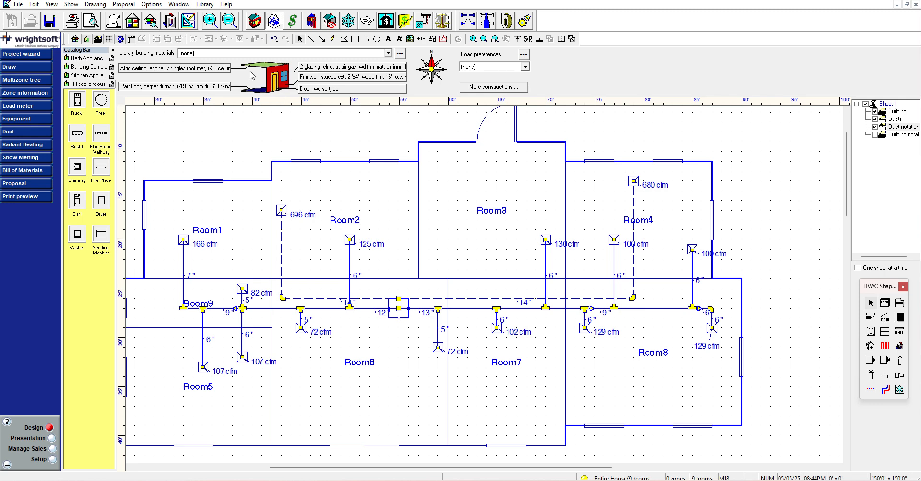
pyautogui.click(490, 22)
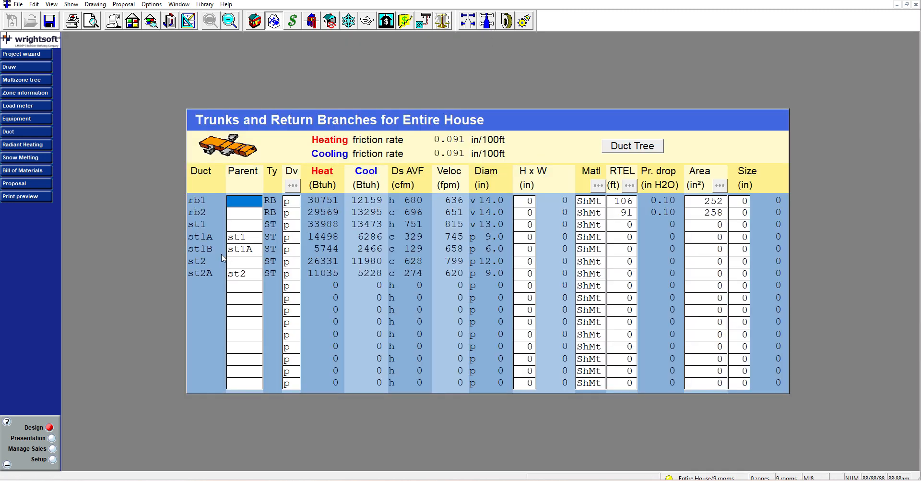
pyautogui.click(202, 225)
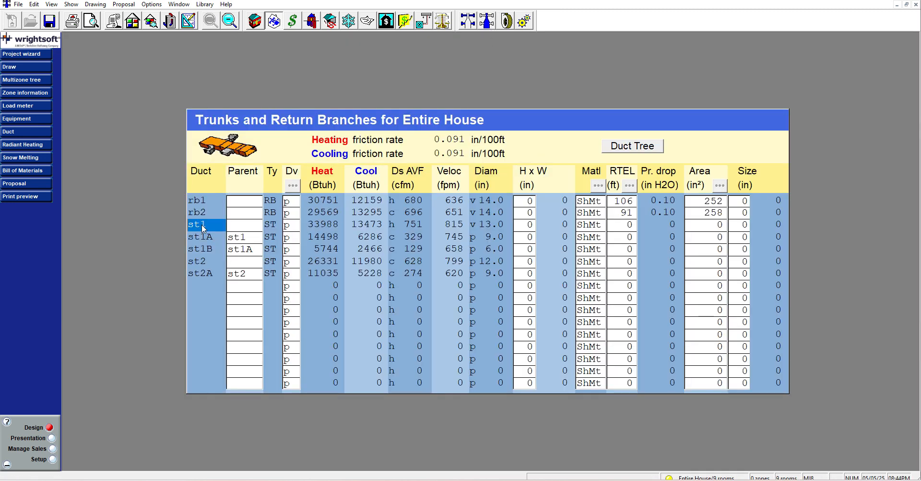
pyautogui.click(206, 260)
pyautogui.click(213, 236)
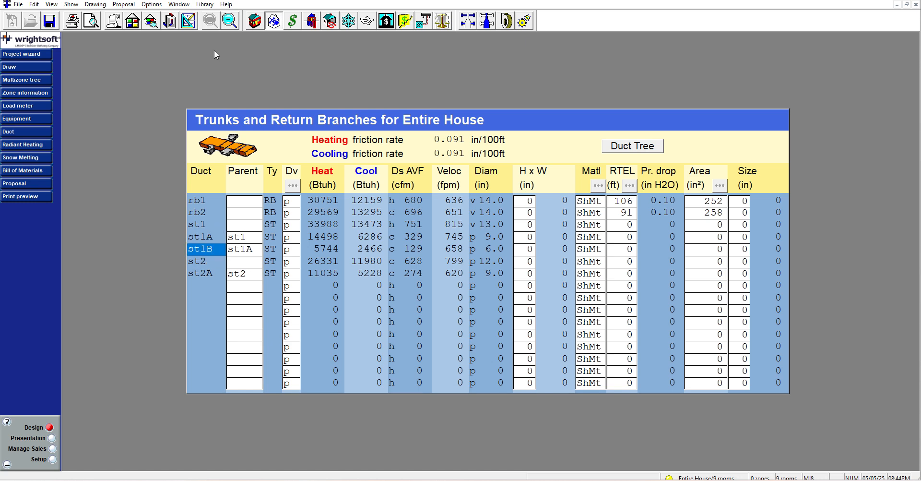
# - Cross-check the trunk and return duct diameters and velocities in the table against the sizes marked on the floor plan
pyautogui.click(189, 20)
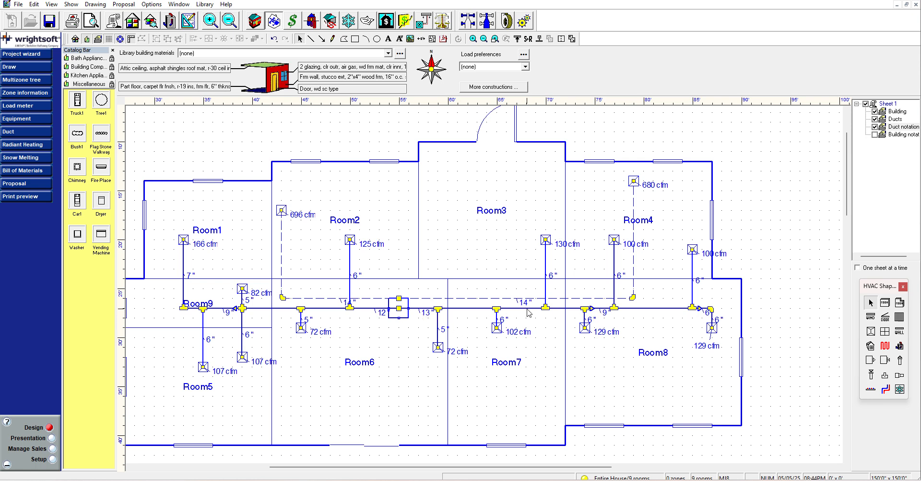
pyautogui.click(484, 16)
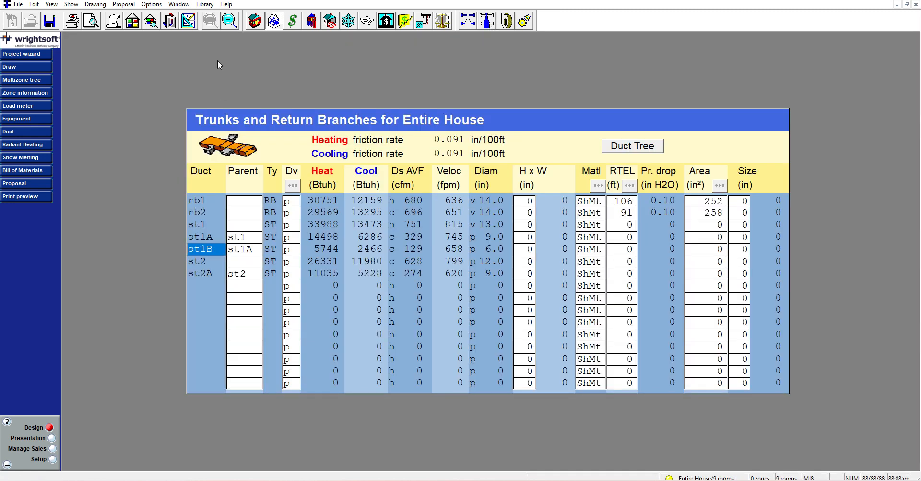
pyautogui.click(188, 20)
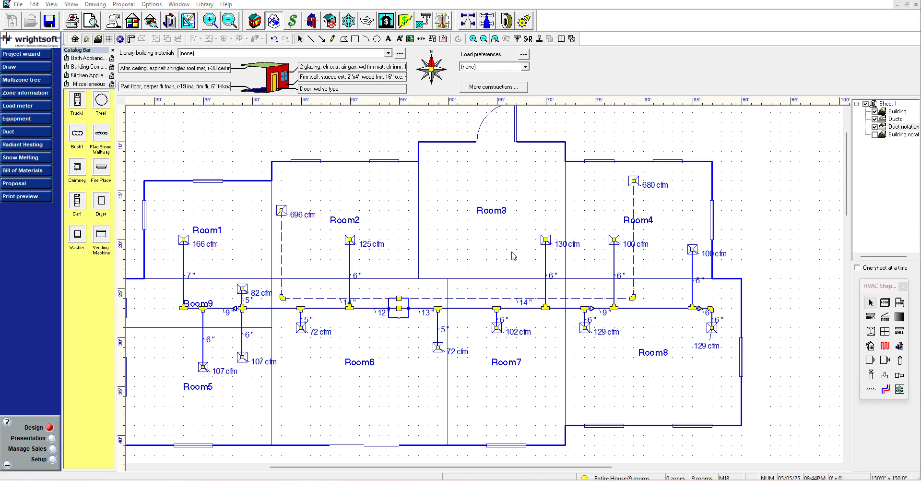
pyautogui.click(486, 21)
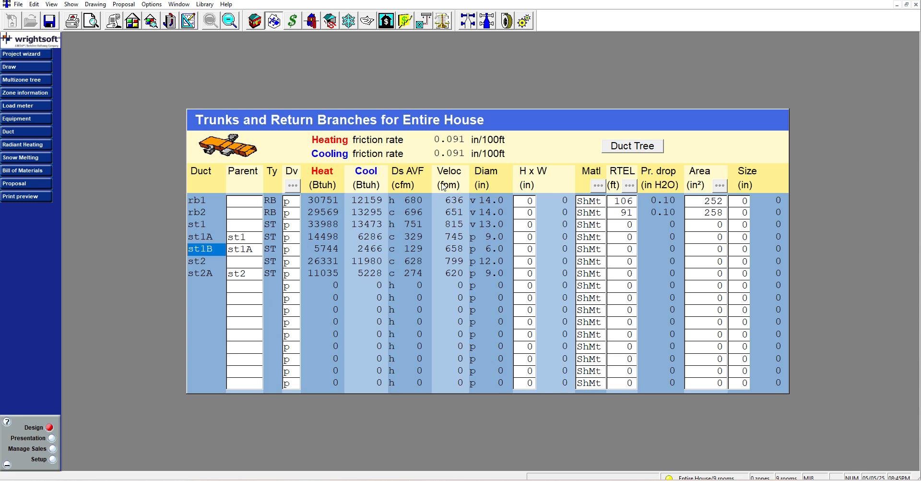
pyautogui.click(190, 24)
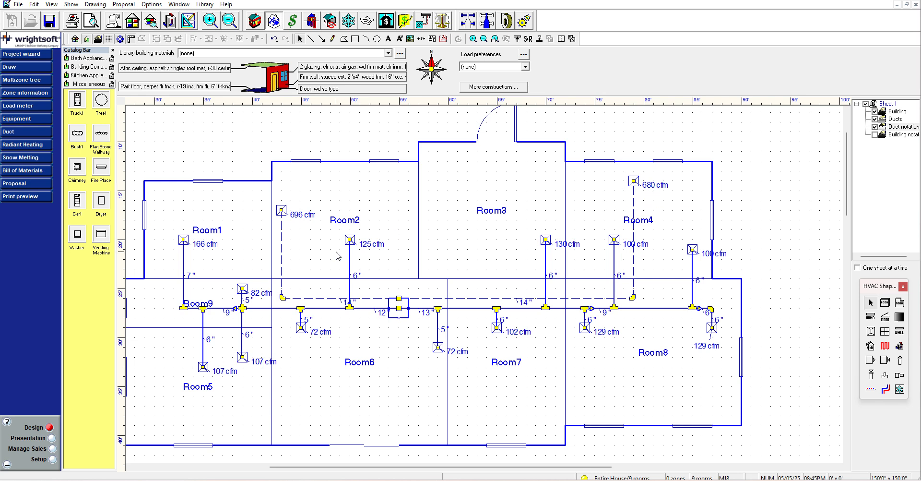
# - Delete the 696 cfm return grille from Room2
pyautogui.click(278, 213)
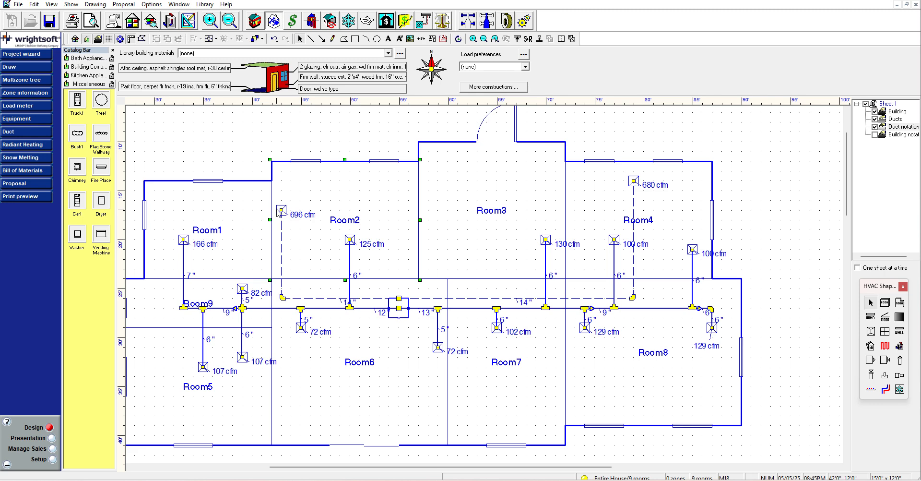
pyautogui.click(278, 211)
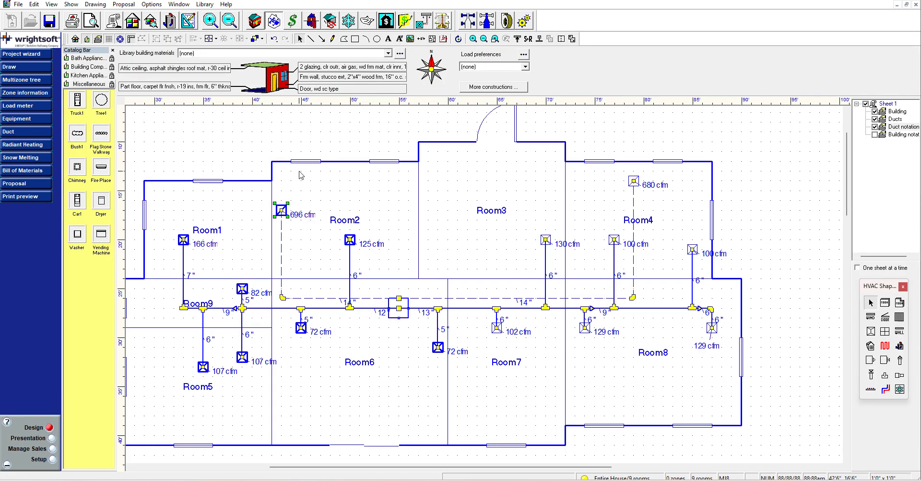
pyautogui.click(282, 203)
pyautogui.click(283, 207)
pyautogui.press('Delete')
# - Review return branch rb1's airflow, velocity and diameter in the Trunks and Return Branches table with only one return
pyautogui.click(486, 24)
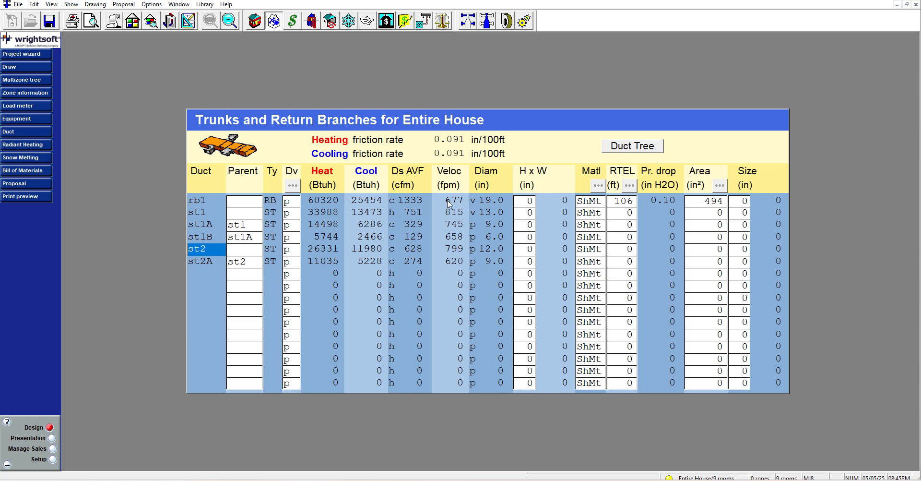
pyautogui.click(468, 22)
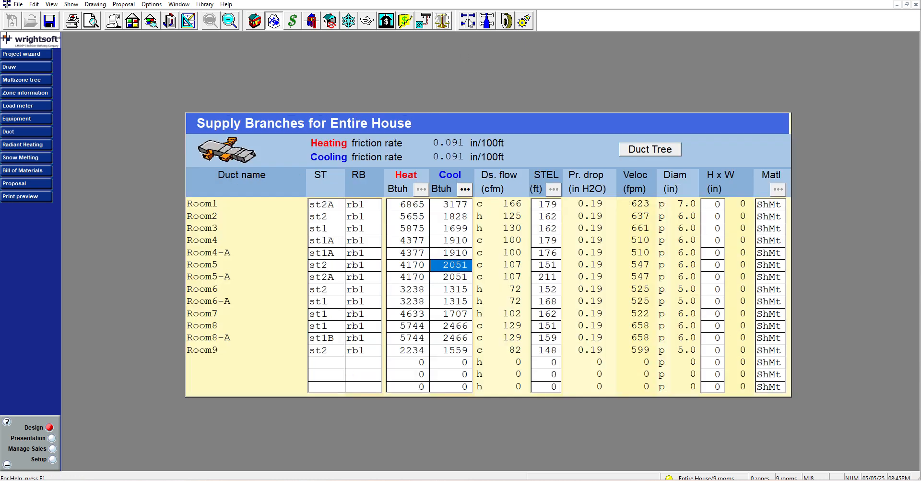
pyautogui.click(486, 21)
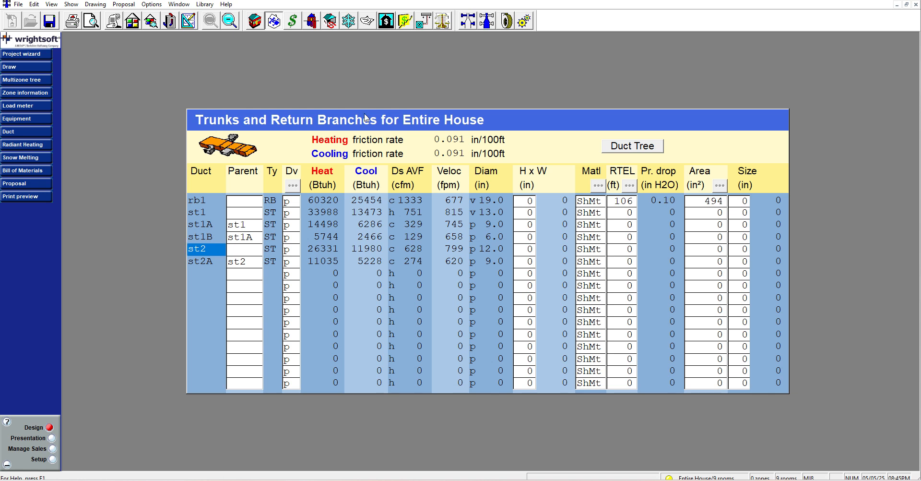
pyautogui.click(213, 200)
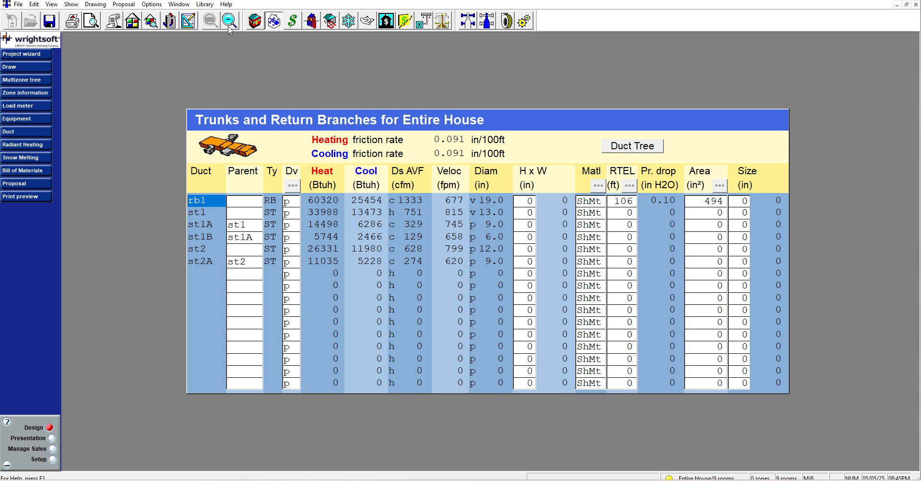
# - Place a new return grille in Room2's upper-left area and reopen the Trunks and Return Branches table
pyautogui.click(188, 22)
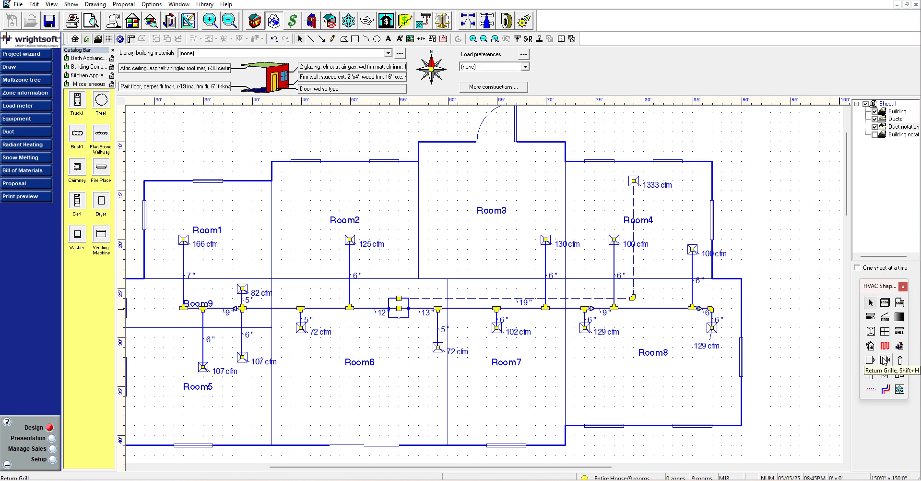
pyautogui.click(884, 359)
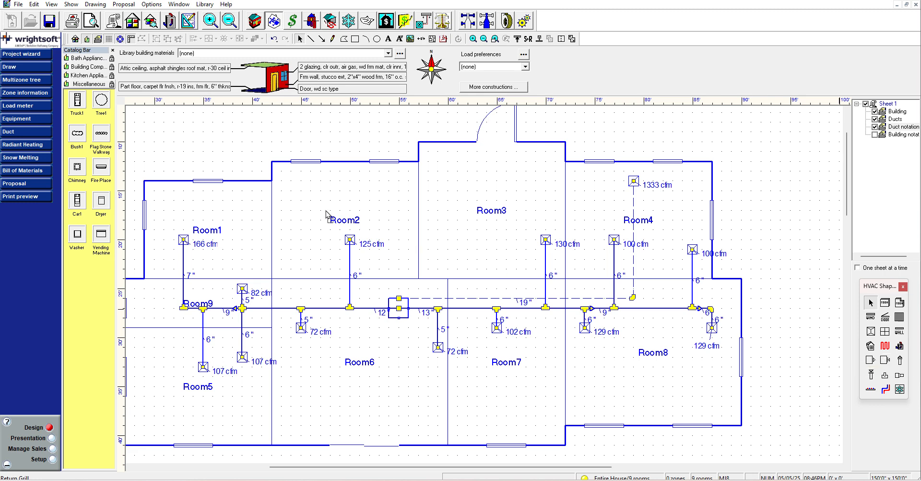
pyautogui.click(290, 191)
pyautogui.click(372, 134)
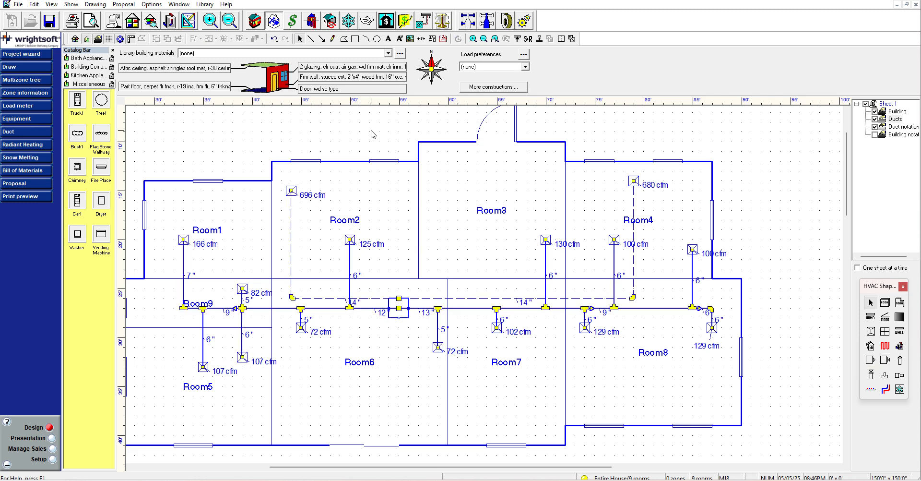
pyautogui.click(486, 21)
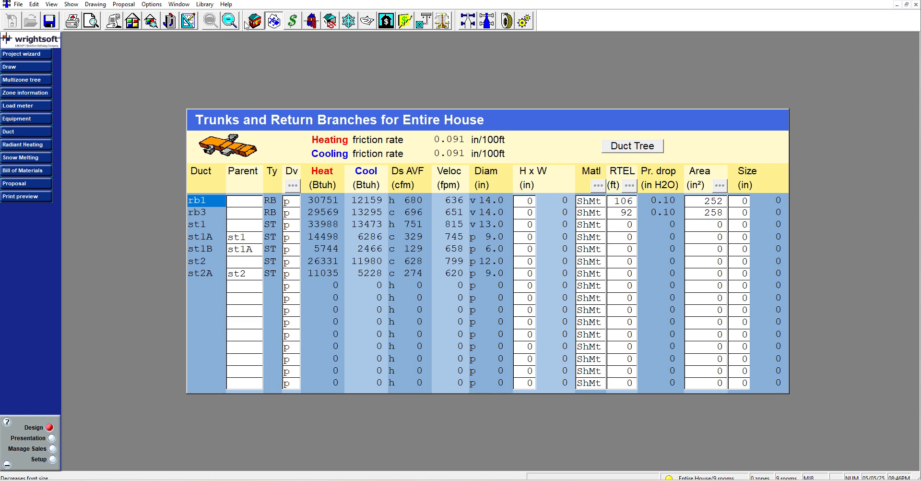
# - Review the entire-house duct preferences, keep duct size at Round to nearest inch, and reopen the Trunks and Return Branches table
pyautogui.click(253, 21)
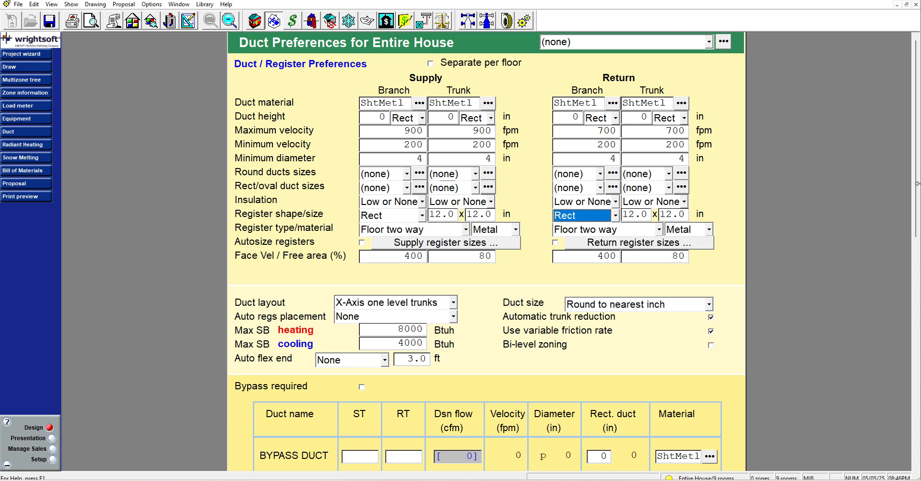
pyautogui.moveTo(917, 184); pyautogui.dragTo(915, 238)
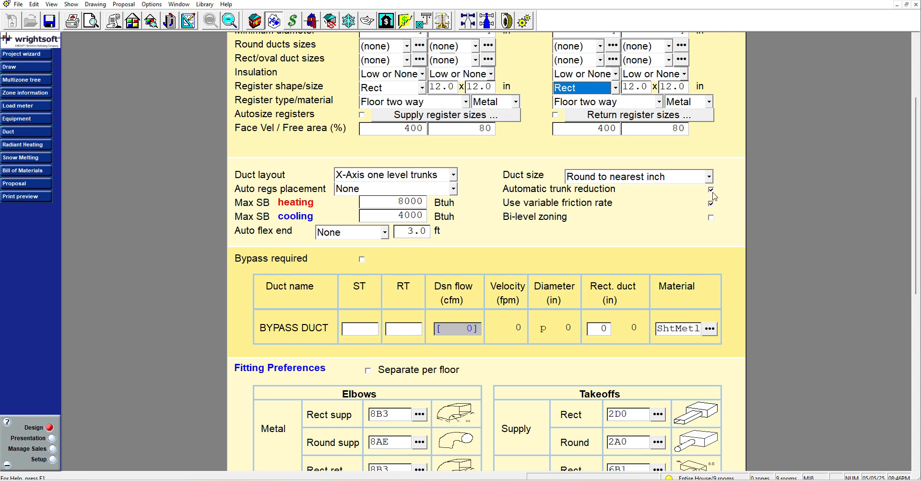
pyautogui.click(709, 176)
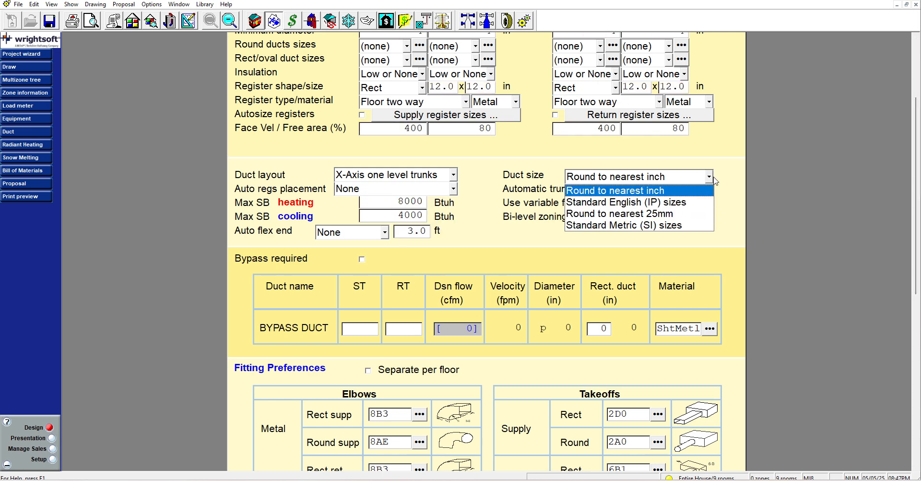
pyautogui.click(634, 188)
pyautogui.moveTo(916, 176); pyautogui.dragTo(814, 128)
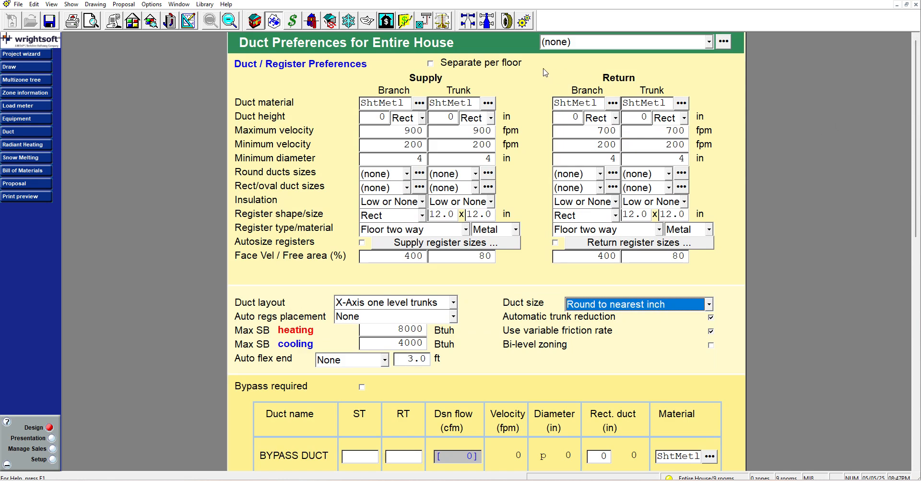
pyautogui.click(485, 24)
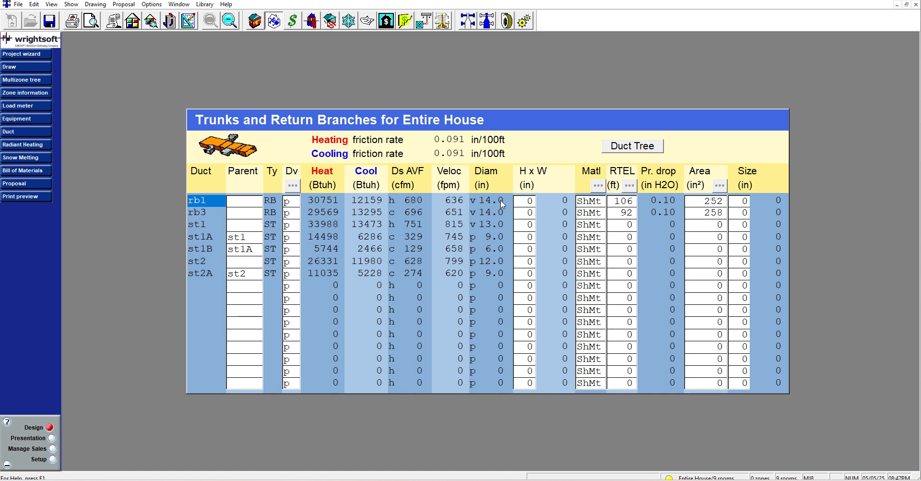
# - Remove Room2's 696 cfm return grille from the floor plan and check the single-return sizing in the Trunks and Return Branches table
pyautogui.click(189, 21)
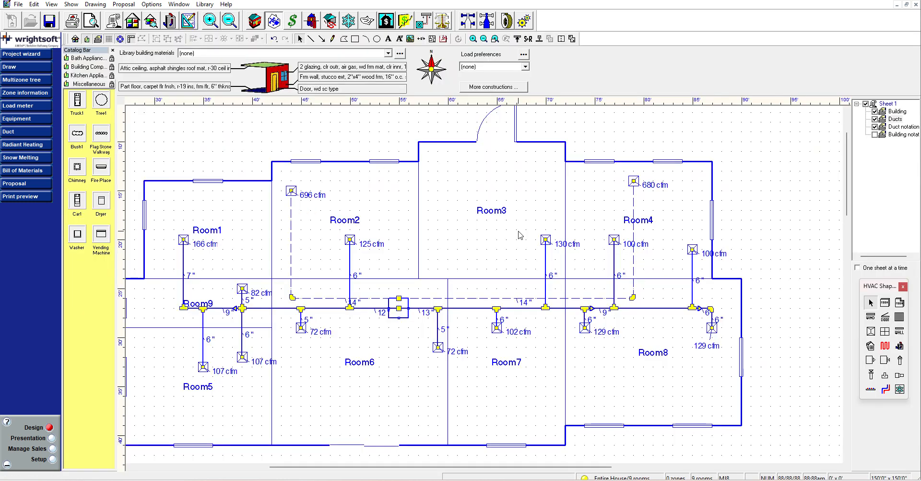
pyautogui.click(291, 191)
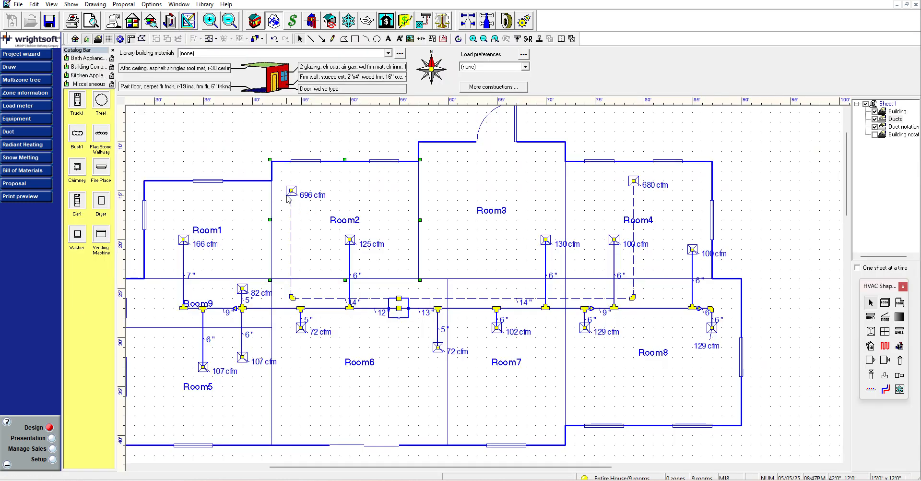
pyautogui.press('Delete')
pyautogui.click(487, 22)
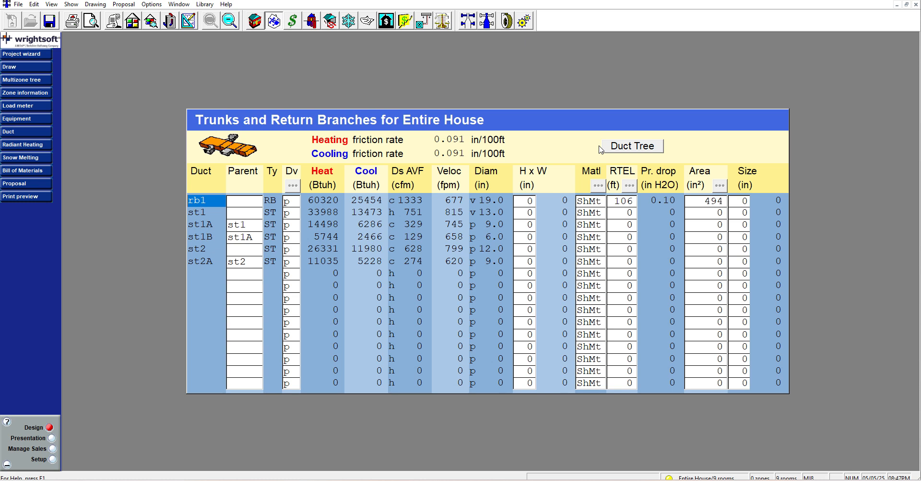
# - Place a replacement return grille in Room2, just above and to the left of the room label
pyautogui.click(187, 23)
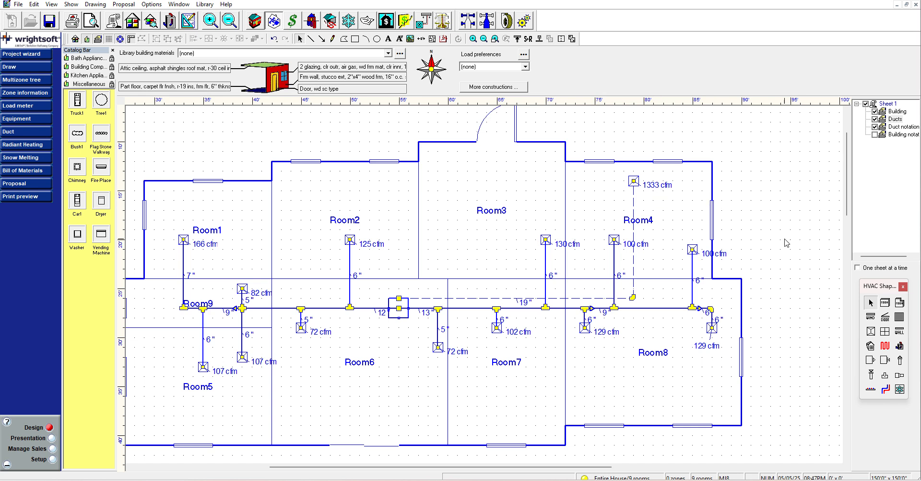
pyautogui.click(885, 360)
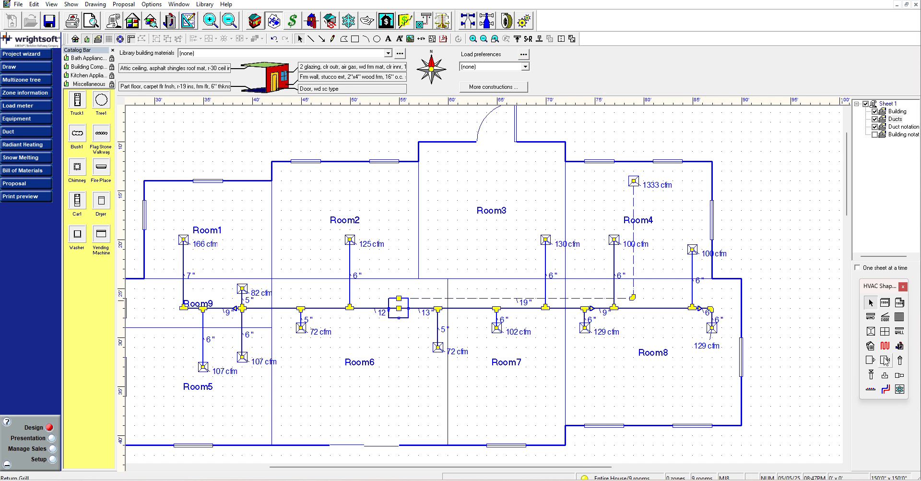
pyautogui.click(301, 191)
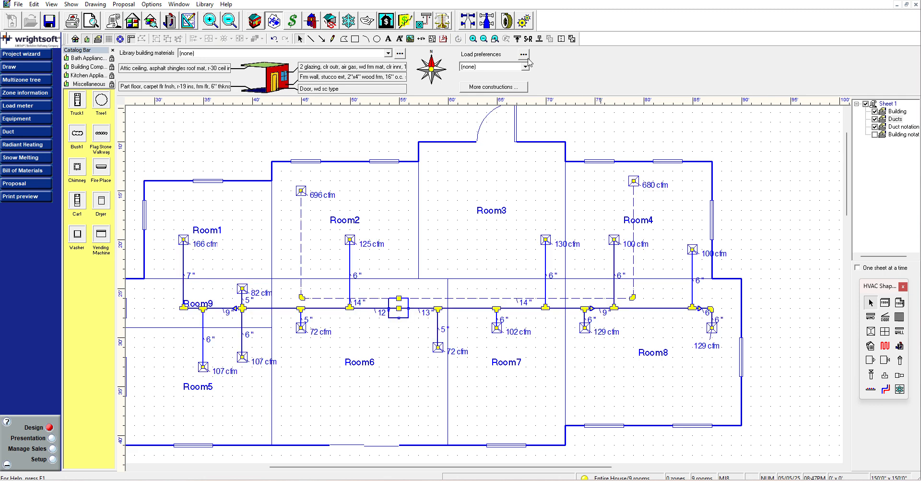
# - Check the duct preferences, the whole floor plan and the trunk and return branch sizes with both returns in place
pyautogui.click(523, 22)
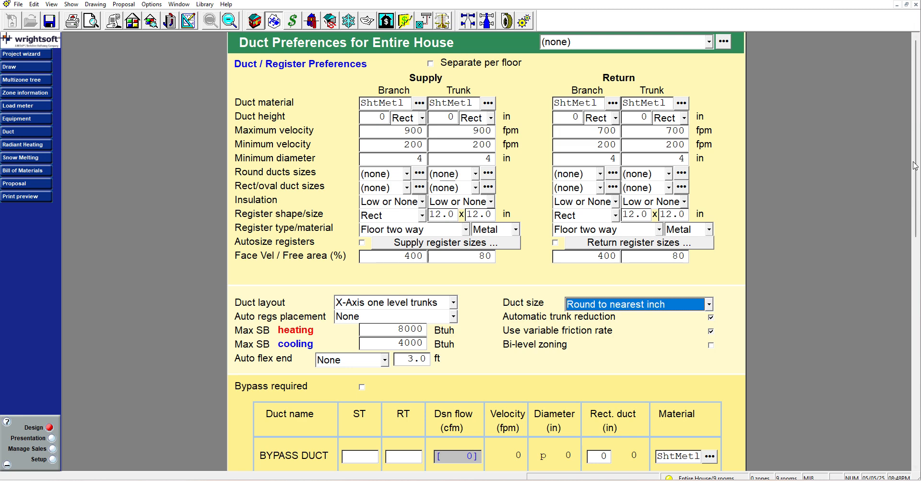
pyautogui.click(188, 22)
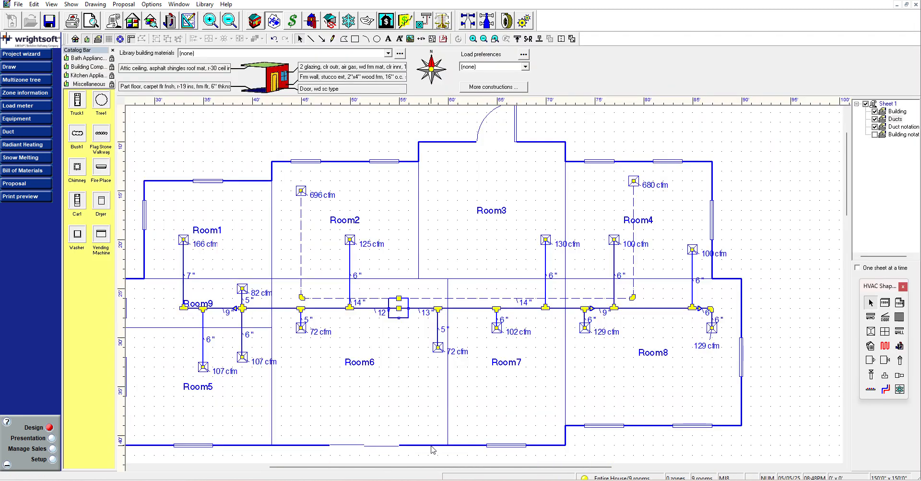
pyautogui.scroll(-1, 621, 371)
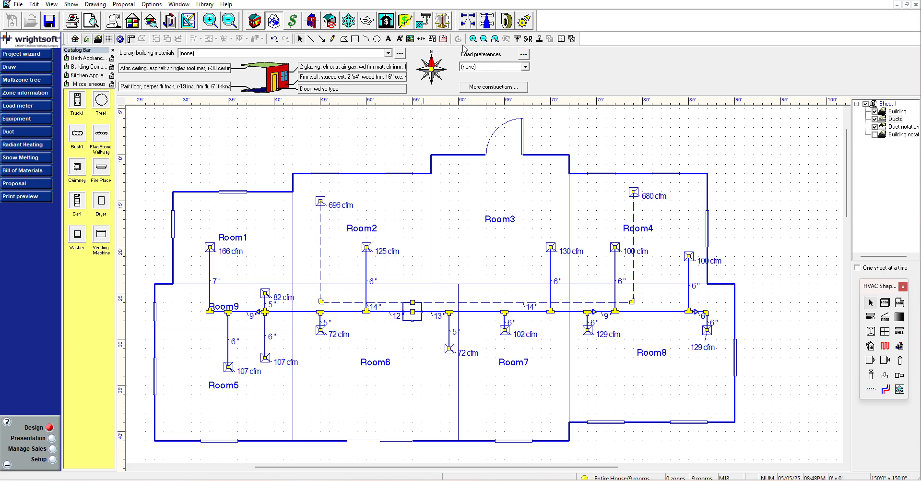
pyautogui.click(486, 22)
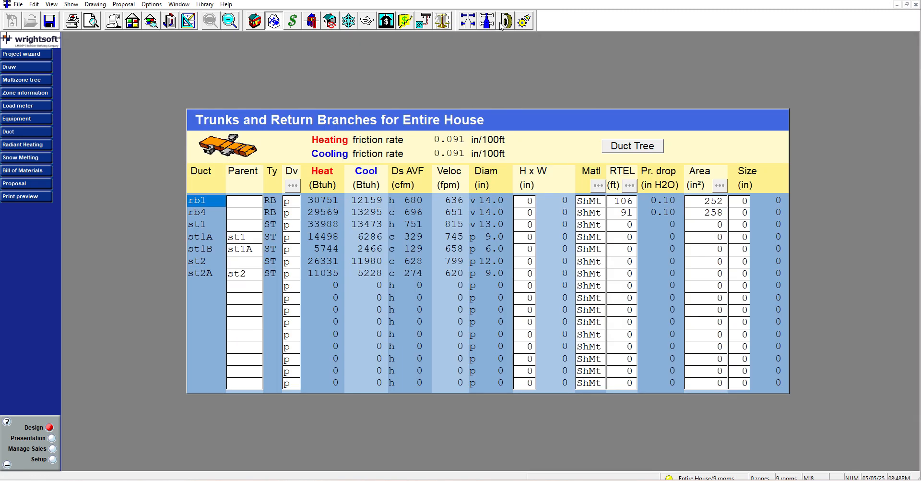
pyautogui.click(453, 36)
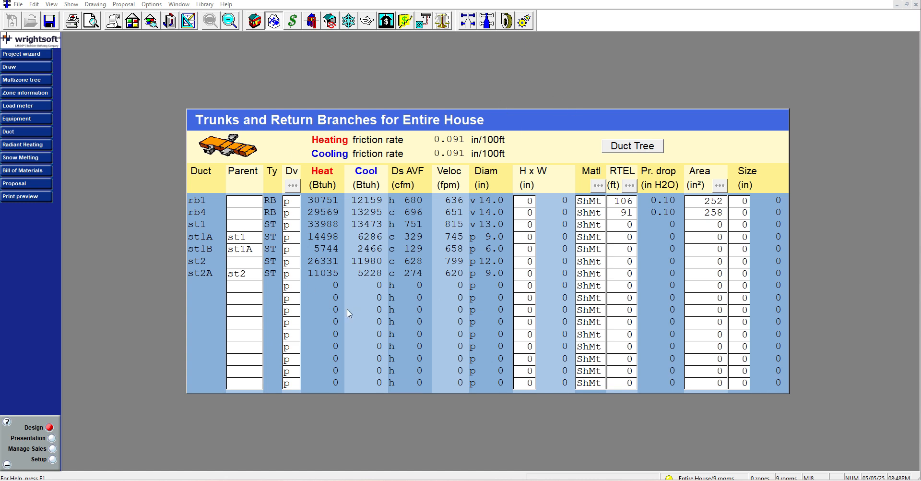
# - Inspect the Duct System Tree's supply trunks st1 and st2 and return branches rb1 and rb4, then close it
pyautogui.click(640, 149)
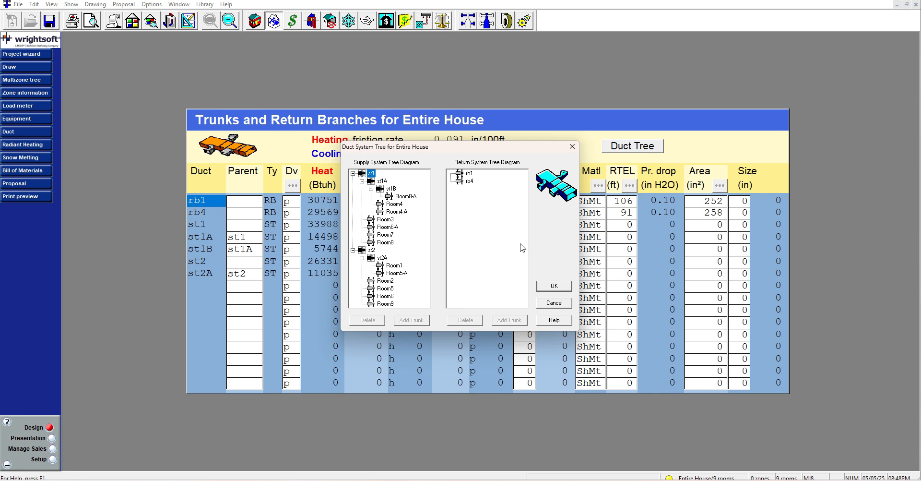
pyautogui.click(469, 173)
pyautogui.click(352, 250)
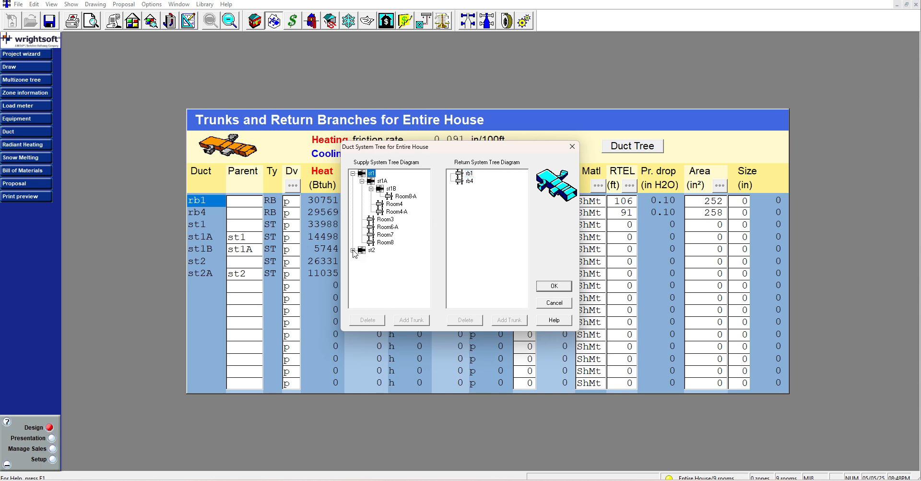
pyautogui.click(352, 250)
pyautogui.click(382, 258)
pyautogui.click(373, 249)
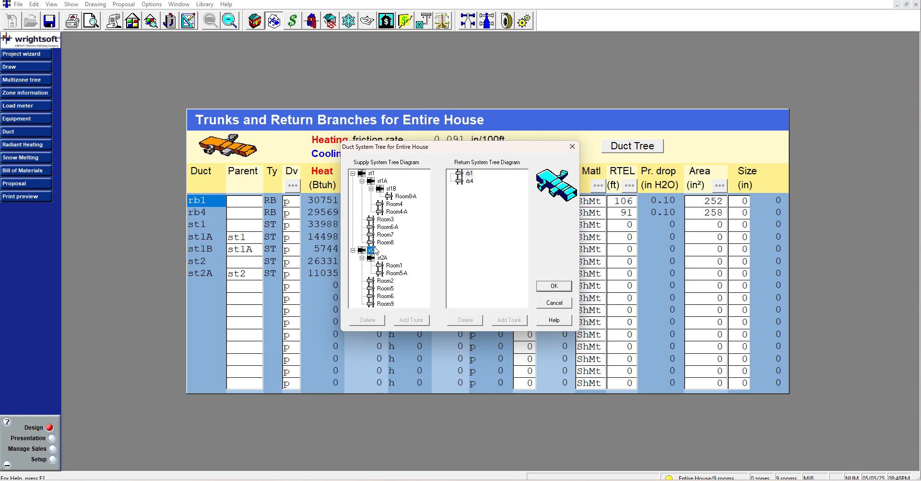
pyautogui.click(469, 173)
pyautogui.click(554, 285)
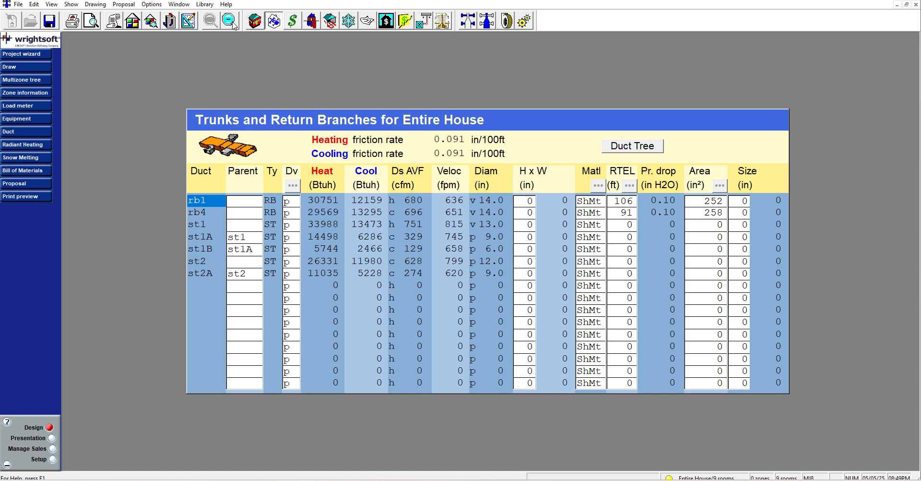
# - Select Room2's return grille on the floor plan to see which supply registers it serves
pyautogui.click(192, 22)
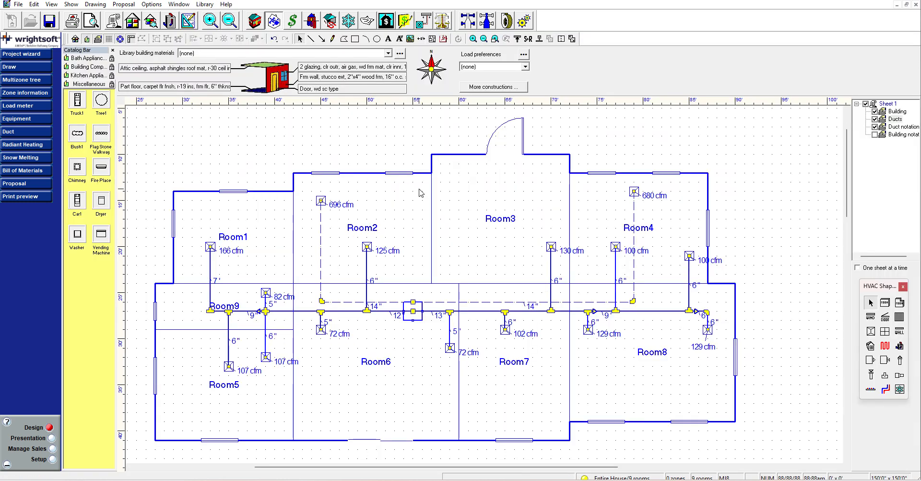
pyautogui.click(319, 201)
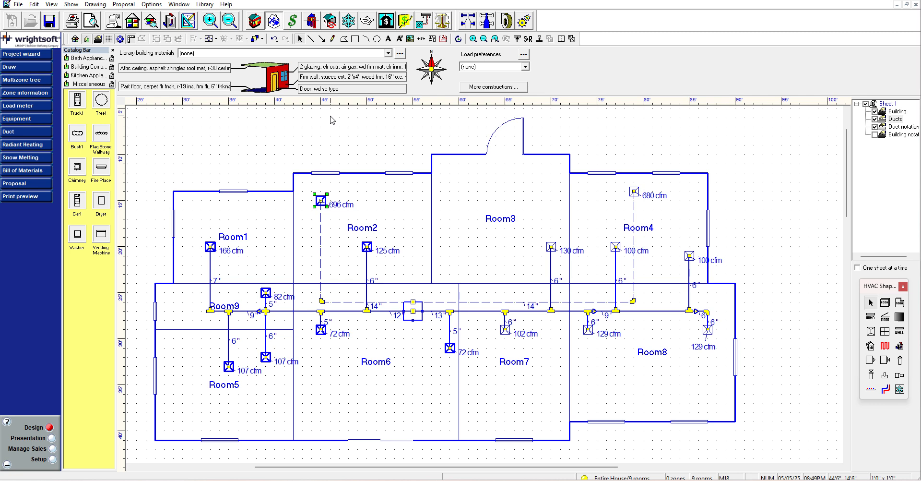
# - Switch to the ACCA Manual D spreadsheet in Excel and read the prerequisites statement on its Welcome sheet
pyautogui.click(408, 1)
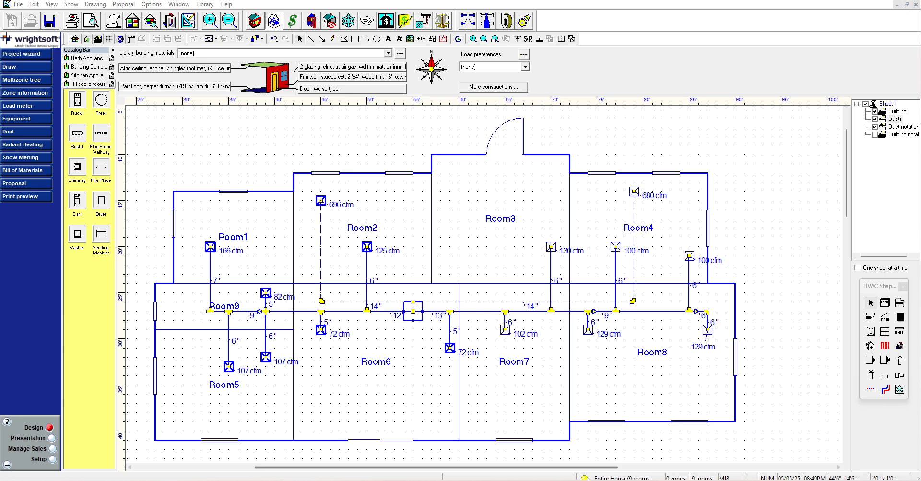
pyautogui.click(558, 480)
pyautogui.click(71, 461)
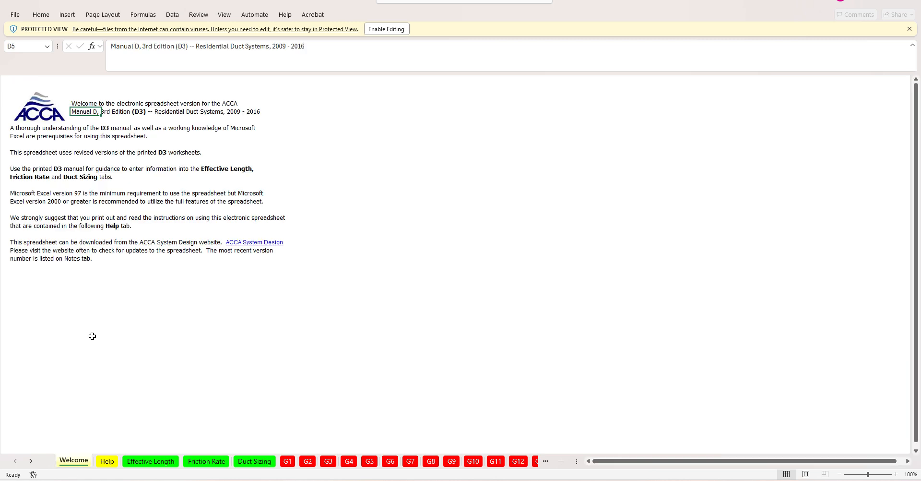
pyautogui.click(38, 136)
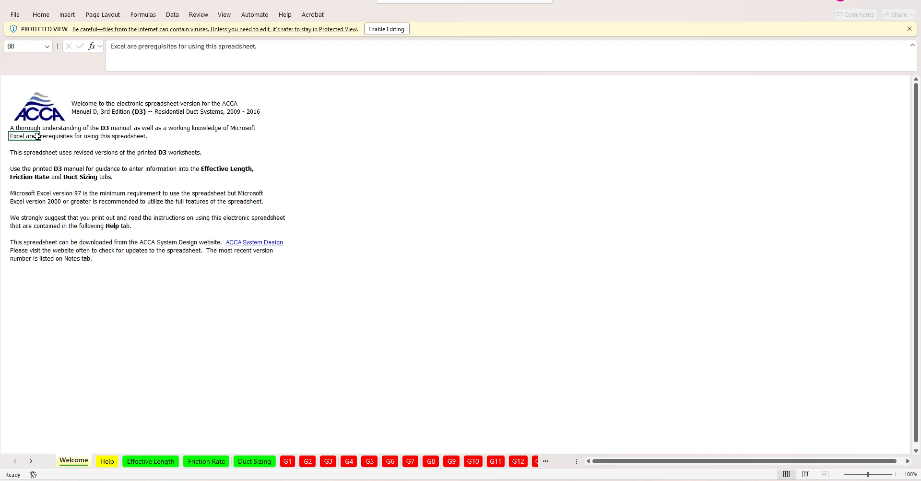
pyautogui.click(17, 128)
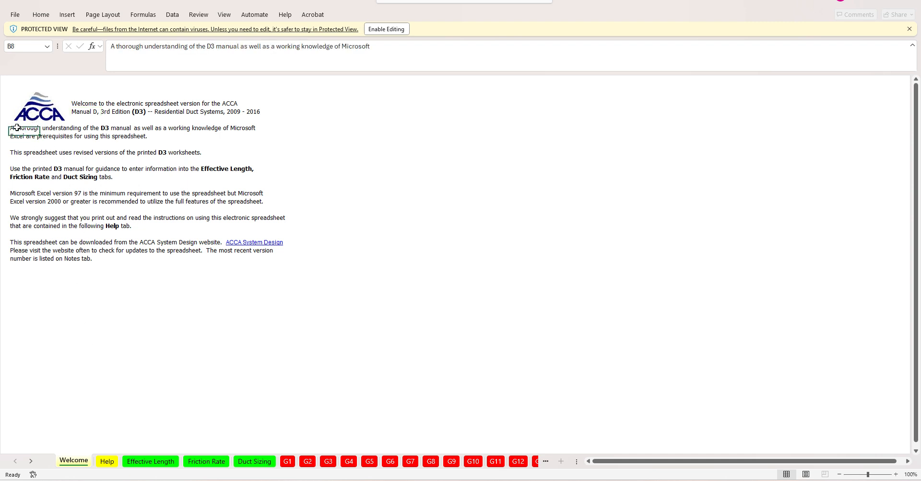
pyautogui.moveTo(16, 128); pyautogui.dragTo(251, 129)
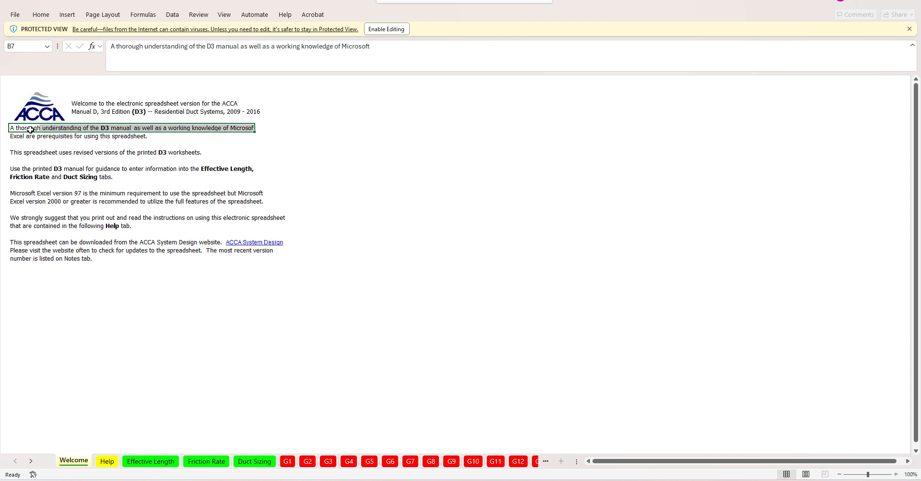
pyautogui.moveTo(80, 138); pyautogui.dragTo(68, 136)
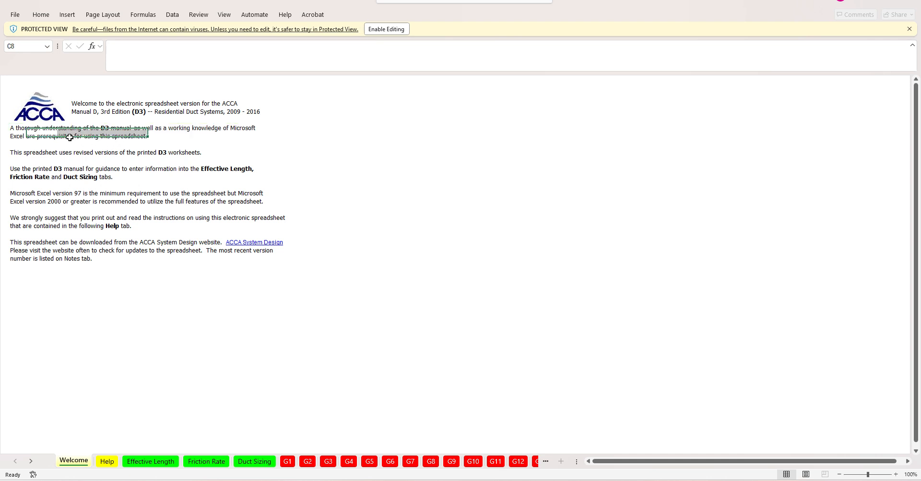
pyautogui.click(56, 136)
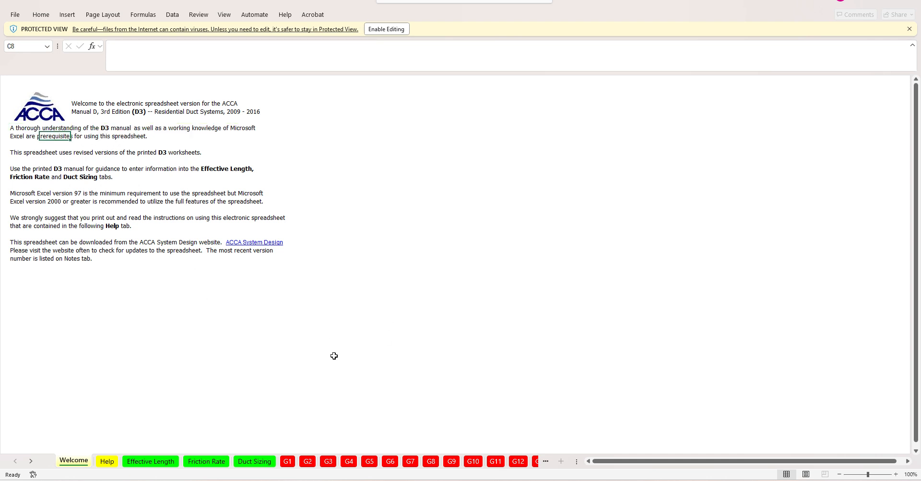
# - Look through the Effective Length, Friction Rate, Duct Sizing, Help and Welcome sheets, then return to the Wrightsoft floor plan
pyautogui.click(171, 461)
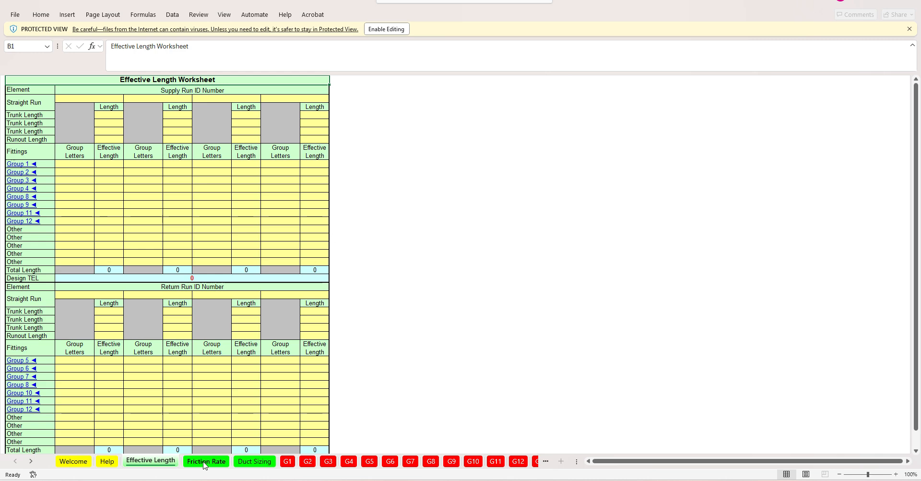
pyautogui.click(206, 461)
pyautogui.click(254, 461)
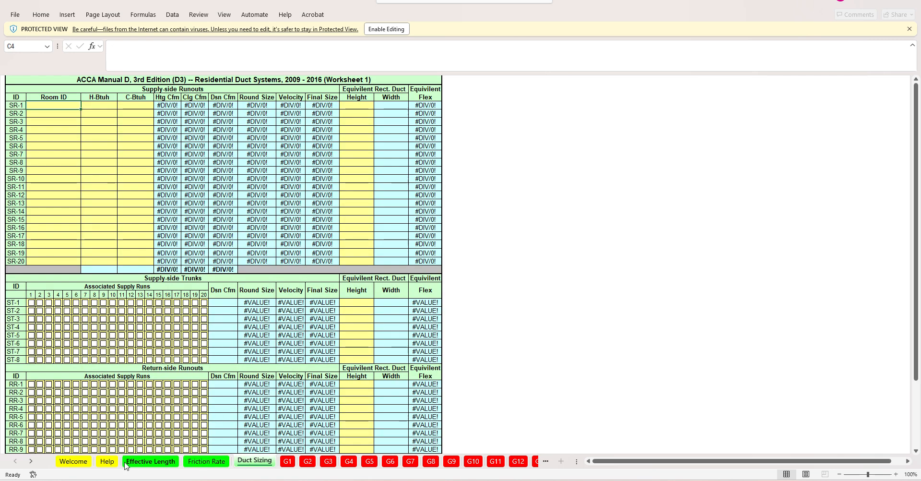
pyautogui.click(108, 461)
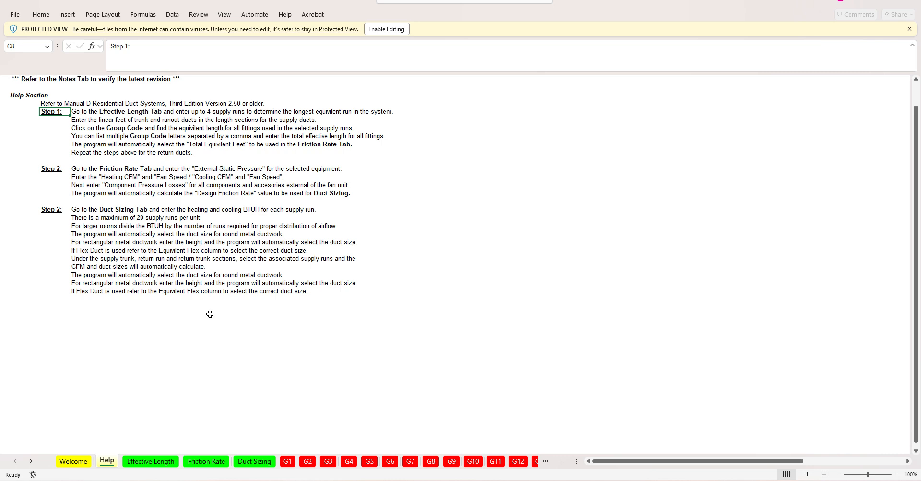
pyautogui.click(74, 461)
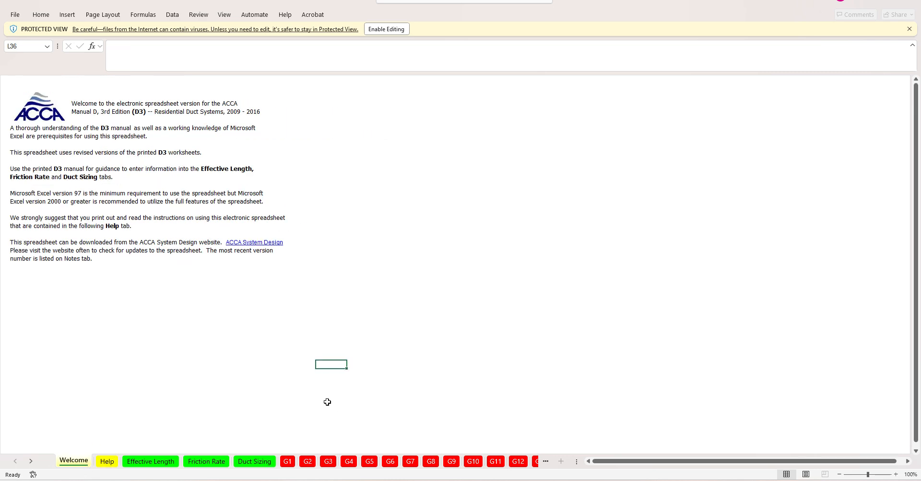
pyautogui.click(866, 3)
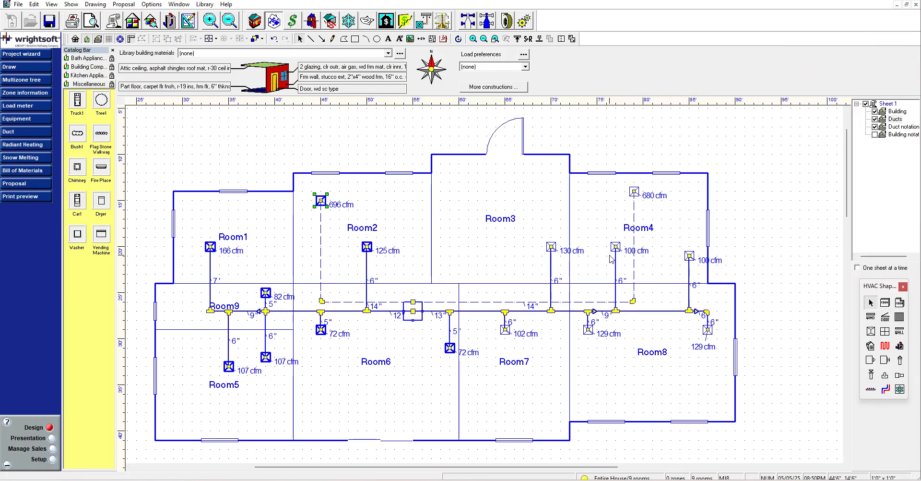